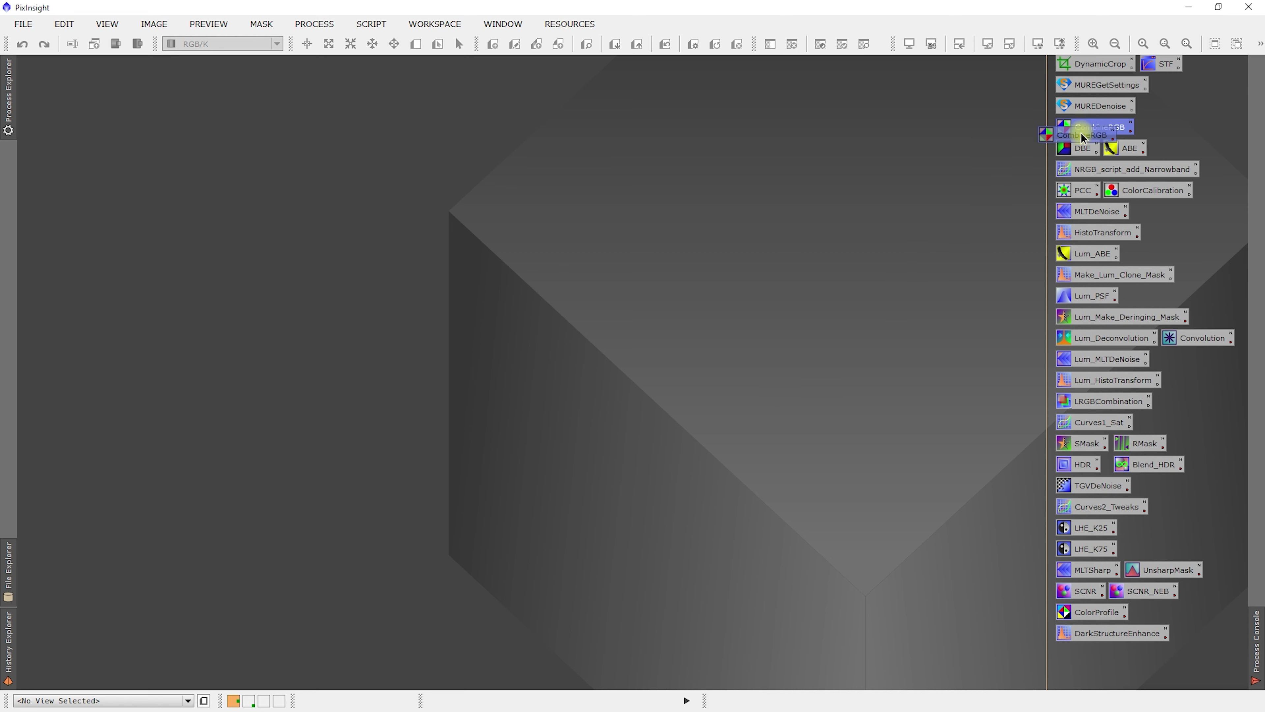
# Open the ChannelCombination process from the CombineRGB process icon and reposition its window.
pyautogui.moveTo(1082, 133); pyautogui.dragTo(1102, 130)
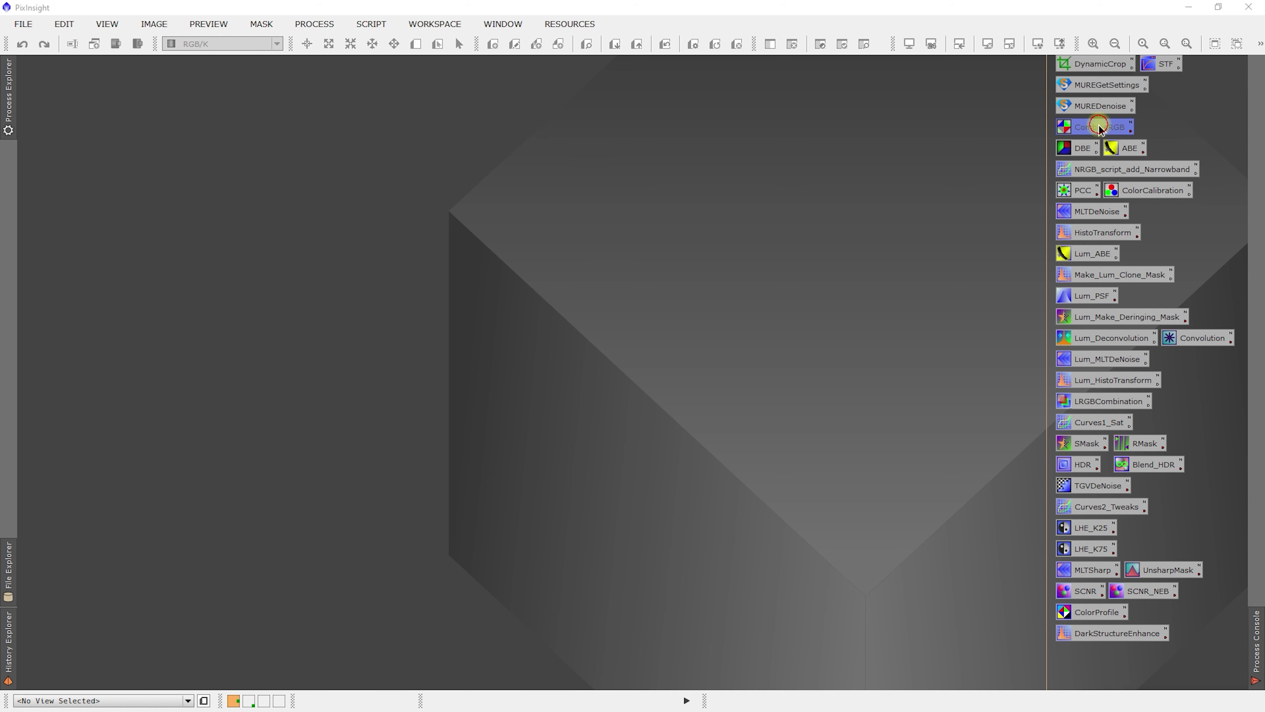
pyautogui.doubleClick(1084, 127)
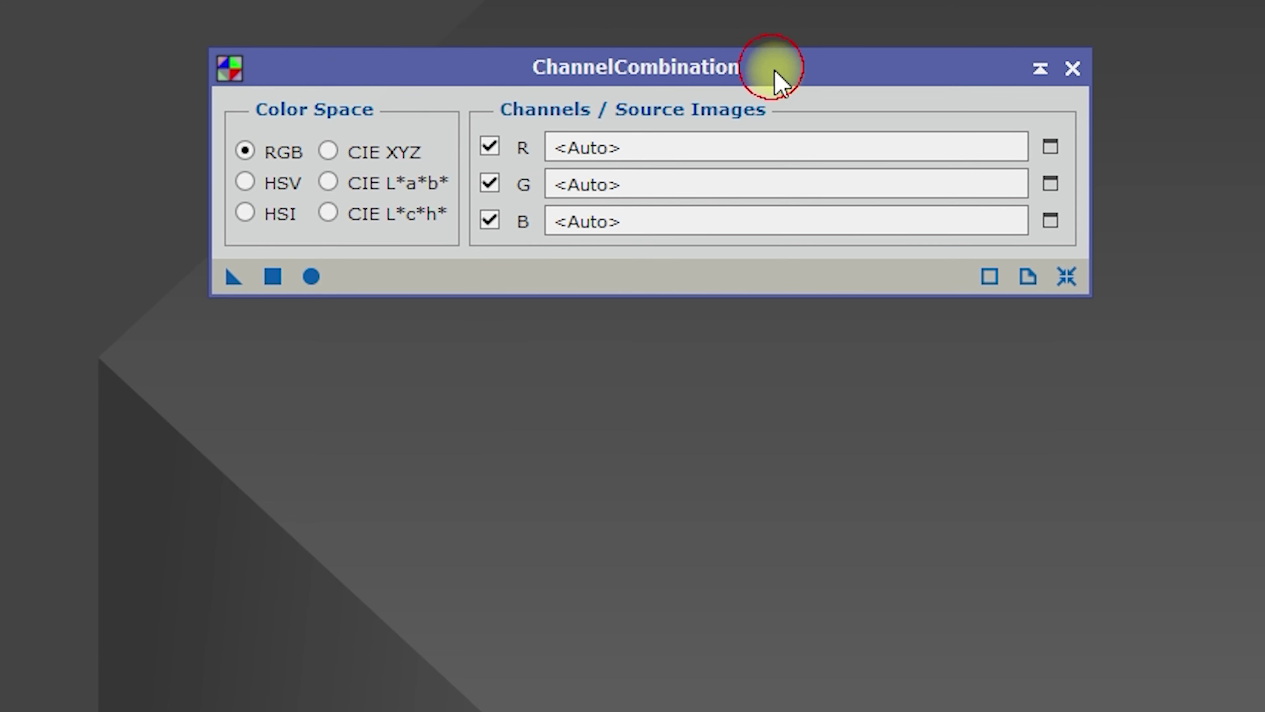
pyautogui.moveTo(771, 79); pyautogui.dragTo(808, 176)
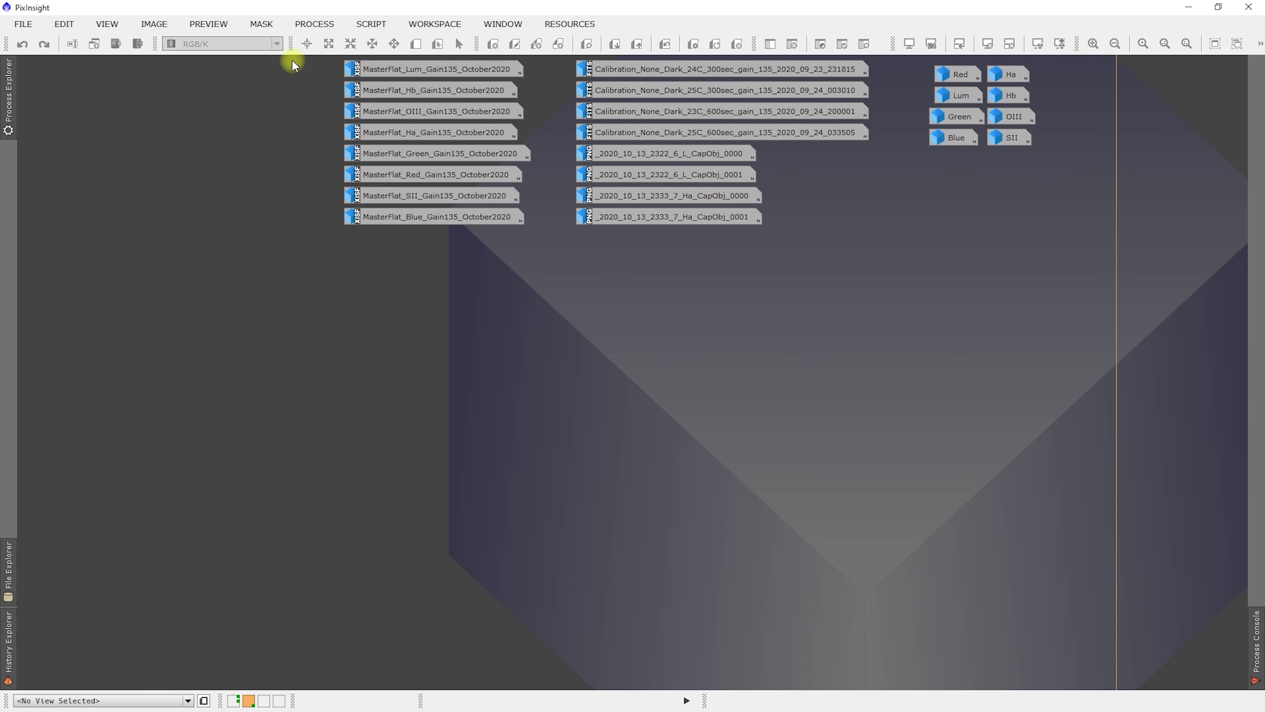
# Delete the master flat, dark calibration and CapObj image icons from the second workspace, discarding their unsaved data.
pyautogui.moveTo(291, 59); pyautogui.dragTo(640, 240)
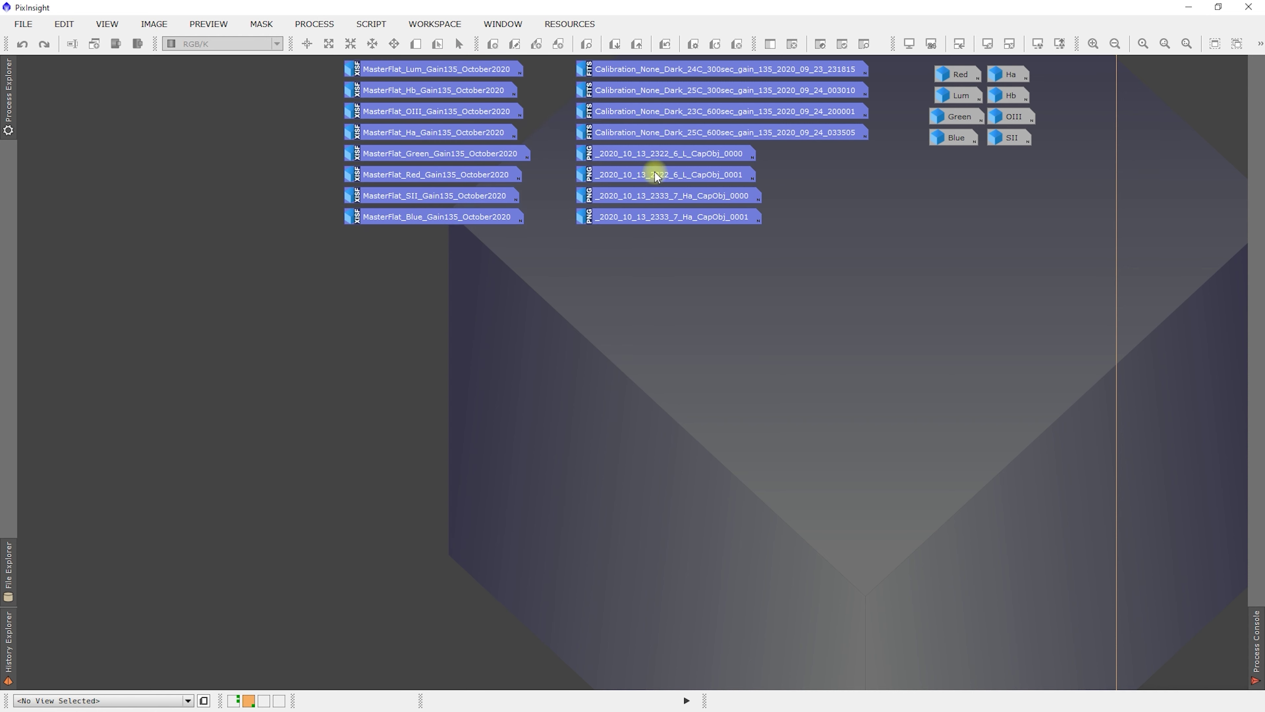
pyautogui.rightClick(638, 135)
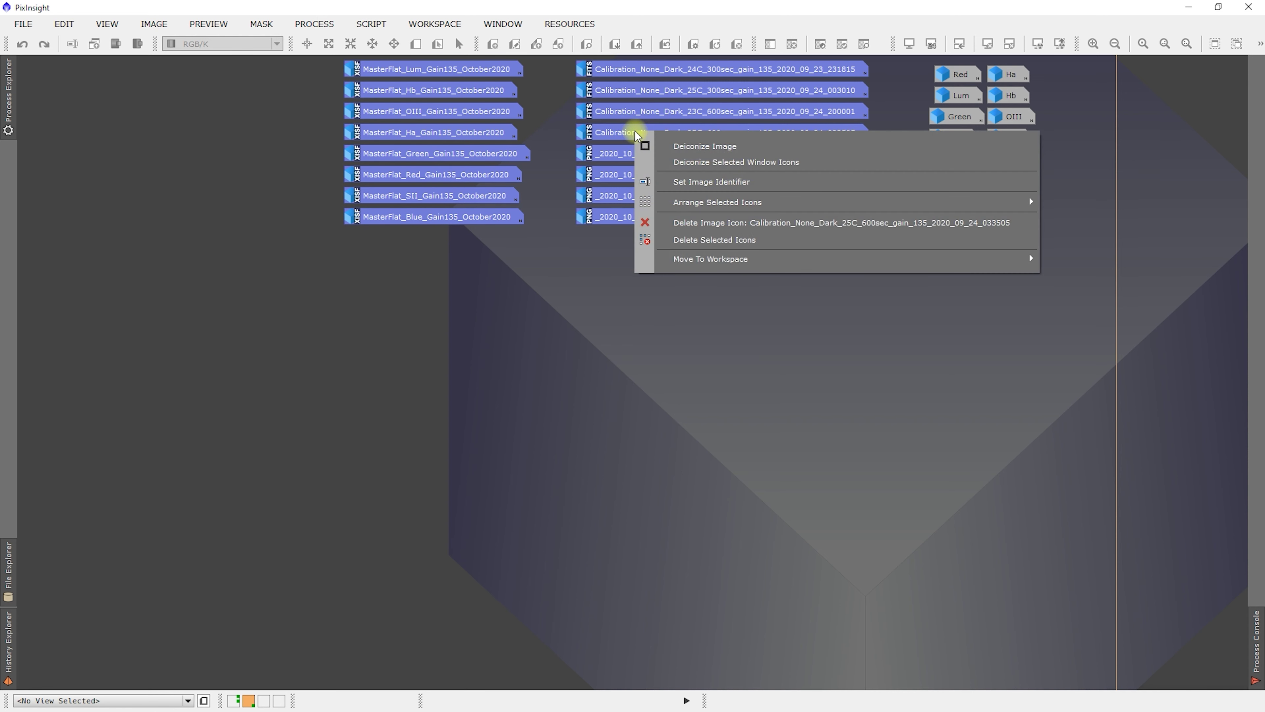
pyautogui.click(714, 241)
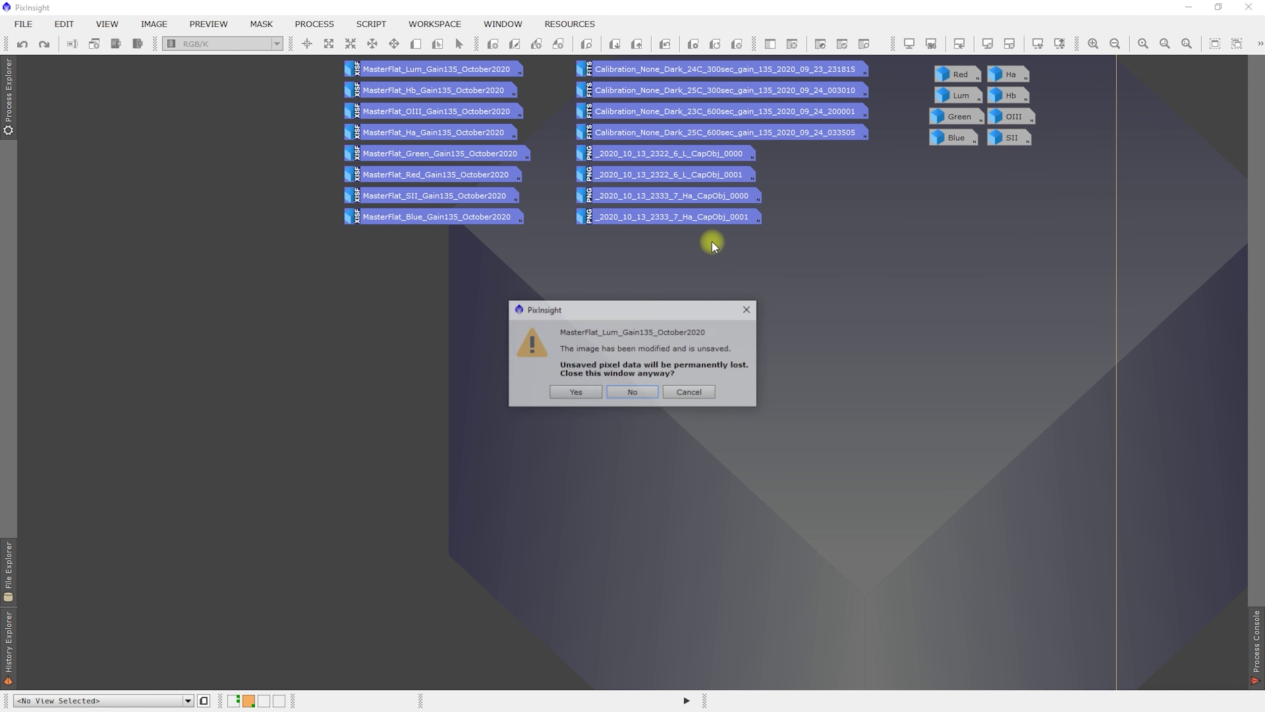
pyautogui.click(576, 393)
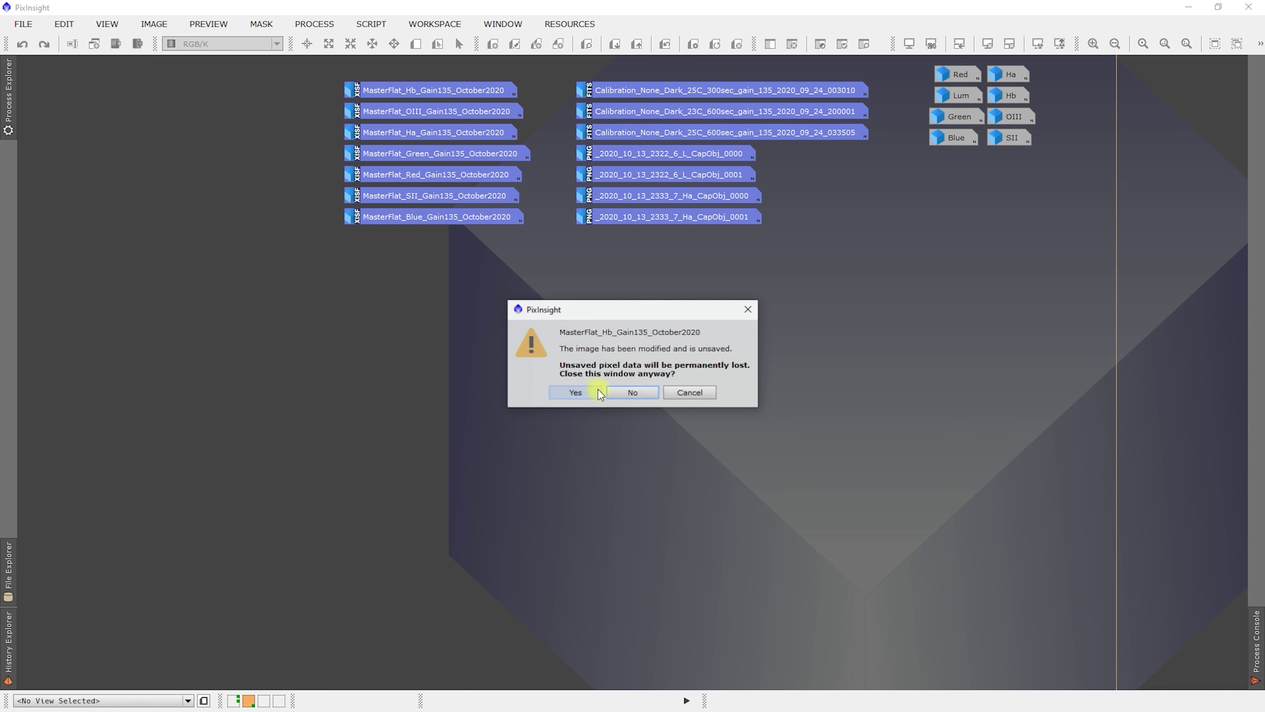
pyautogui.click(568, 396)
pyautogui.click(568, 396)
pyautogui.click(569, 396)
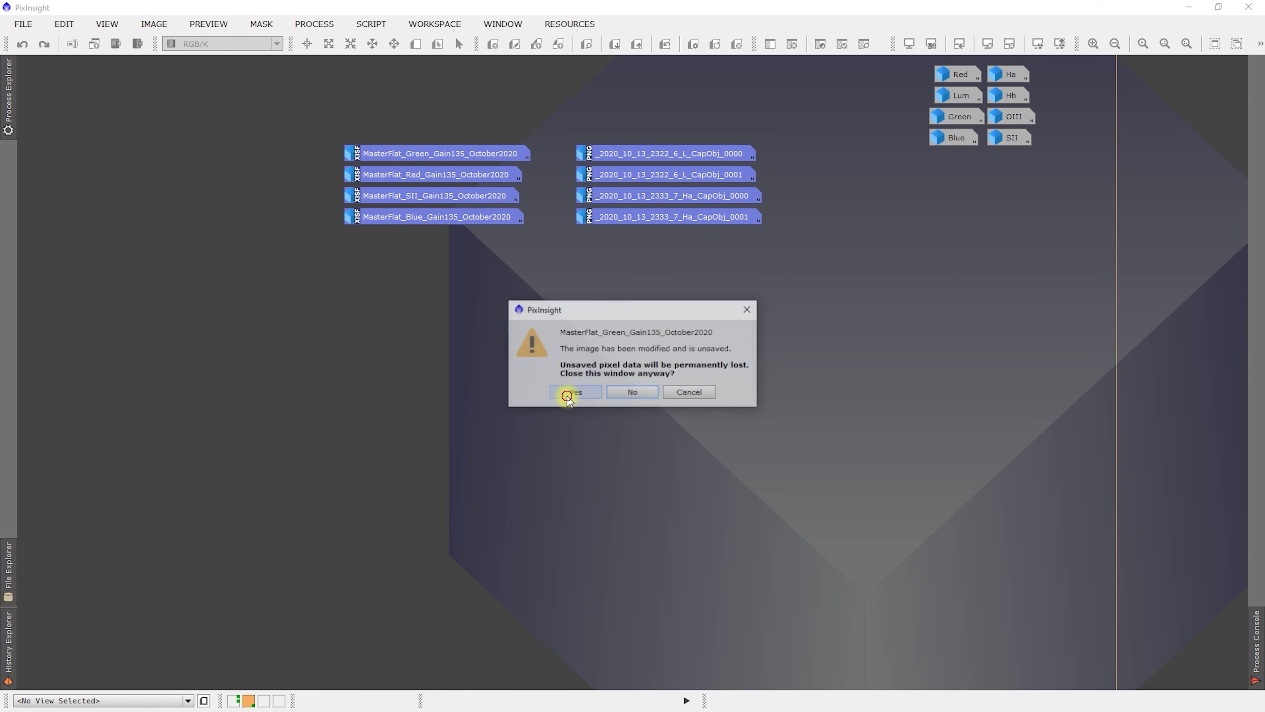
pyautogui.click(568, 396)
pyautogui.click(568, 397)
pyautogui.click(568, 396)
pyautogui.click(569, 396)
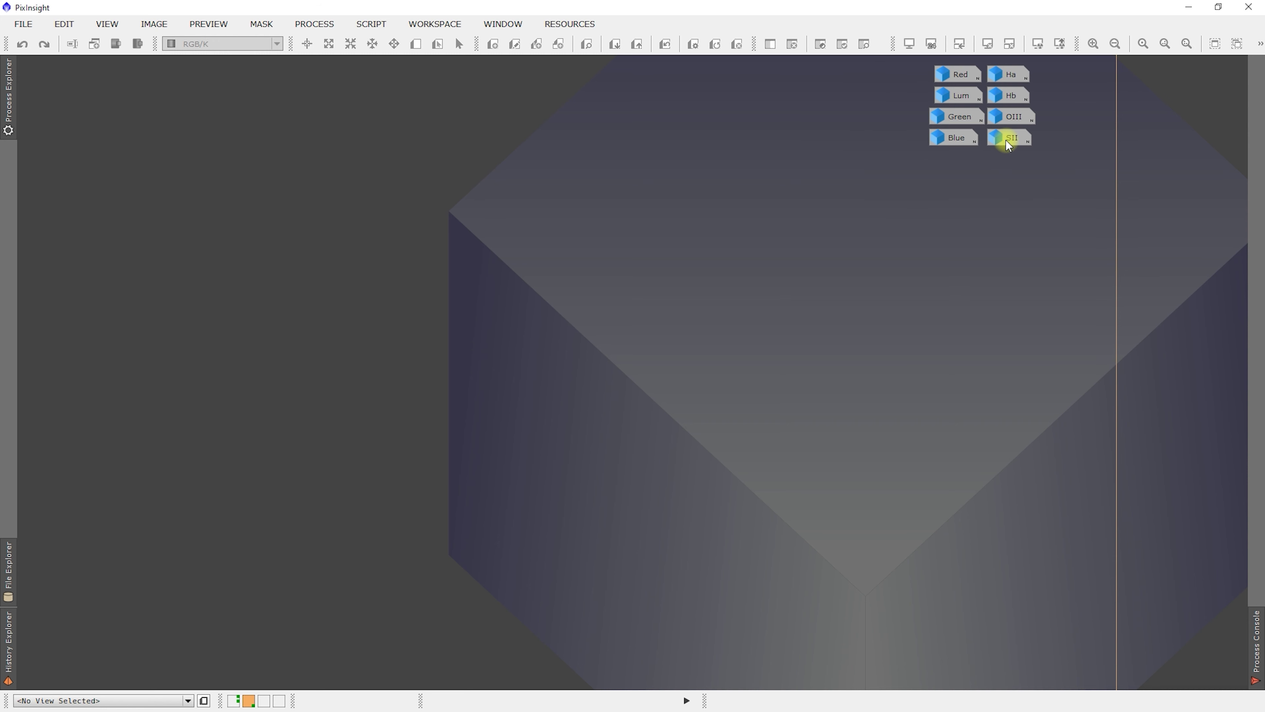
# Return to the first workspace and assign the Red image as the R channel source in ChannelCombination.
pyautogui.click(236, 699)
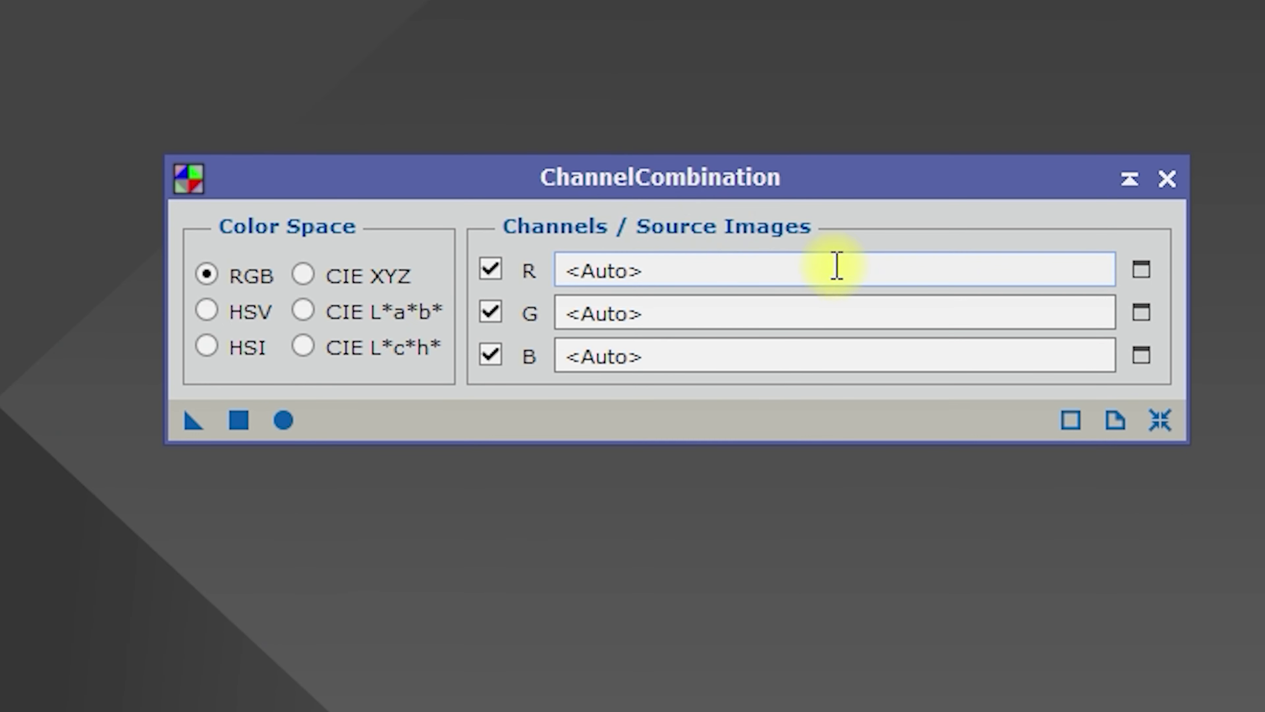
pyautogui.click(1141, 282)
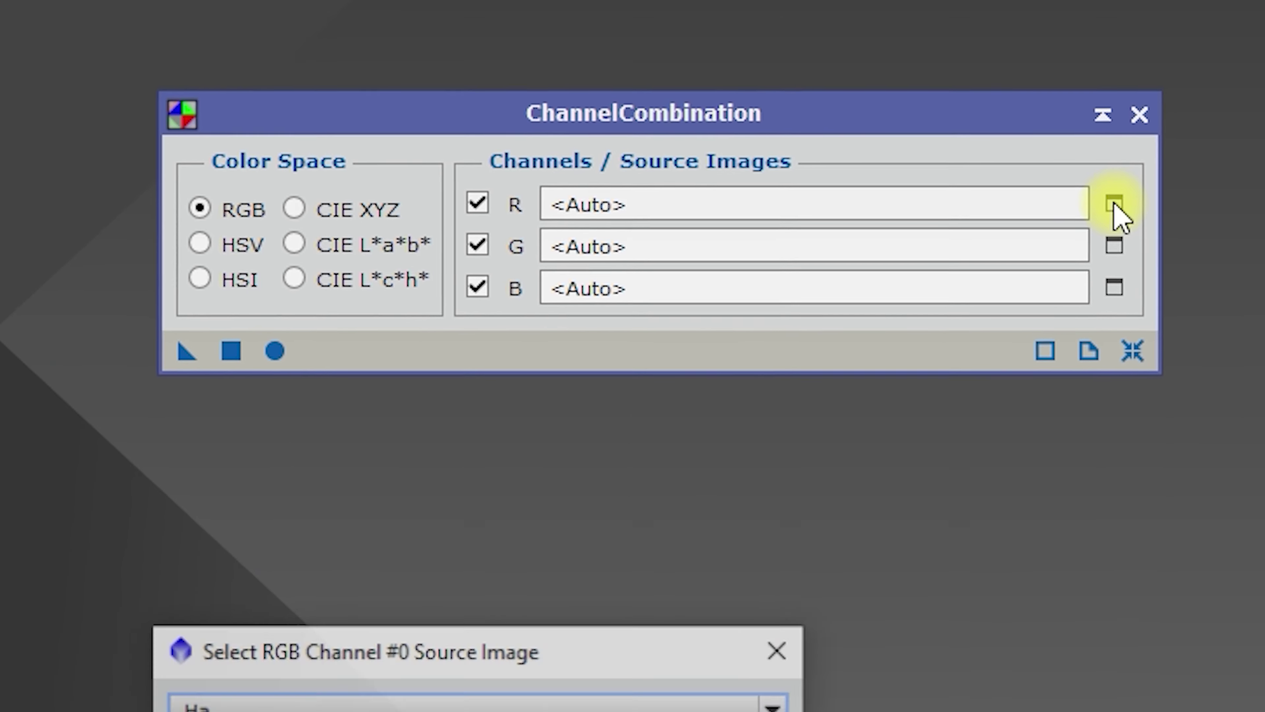
pyautogui.click(293, 625)
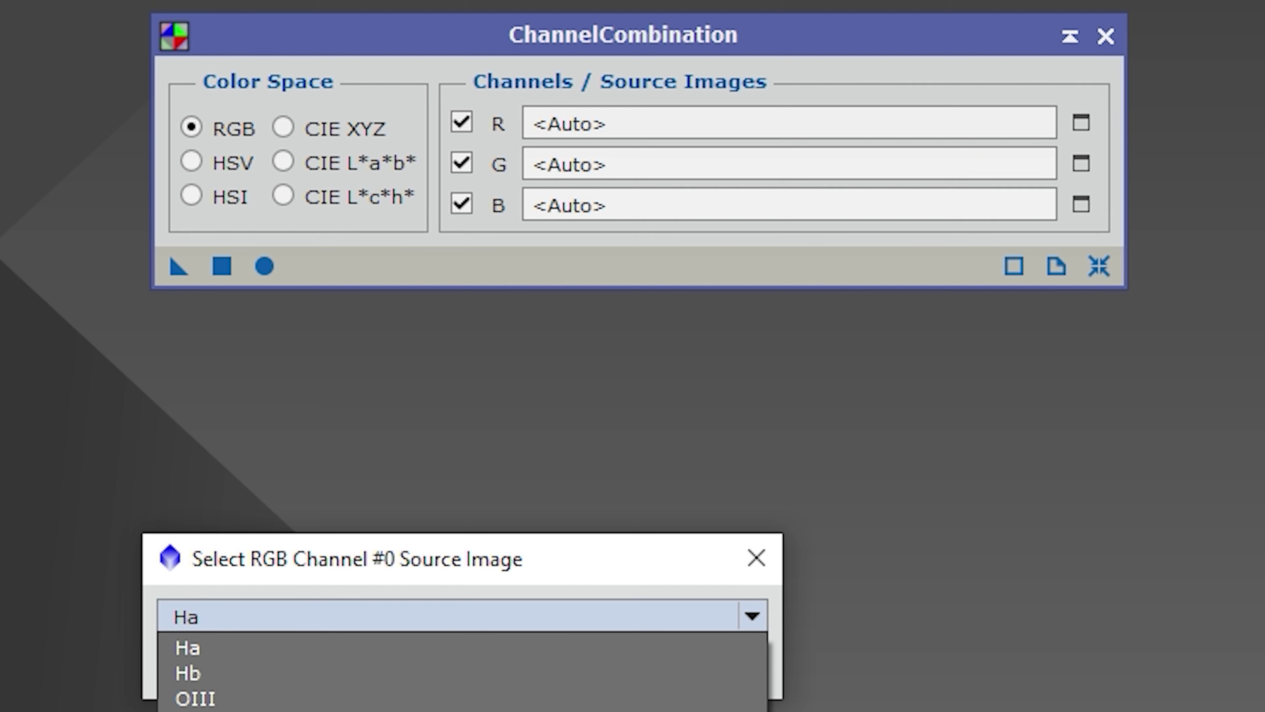
pyautogui.click(189, 710)
pyautogui.click(529, 667)
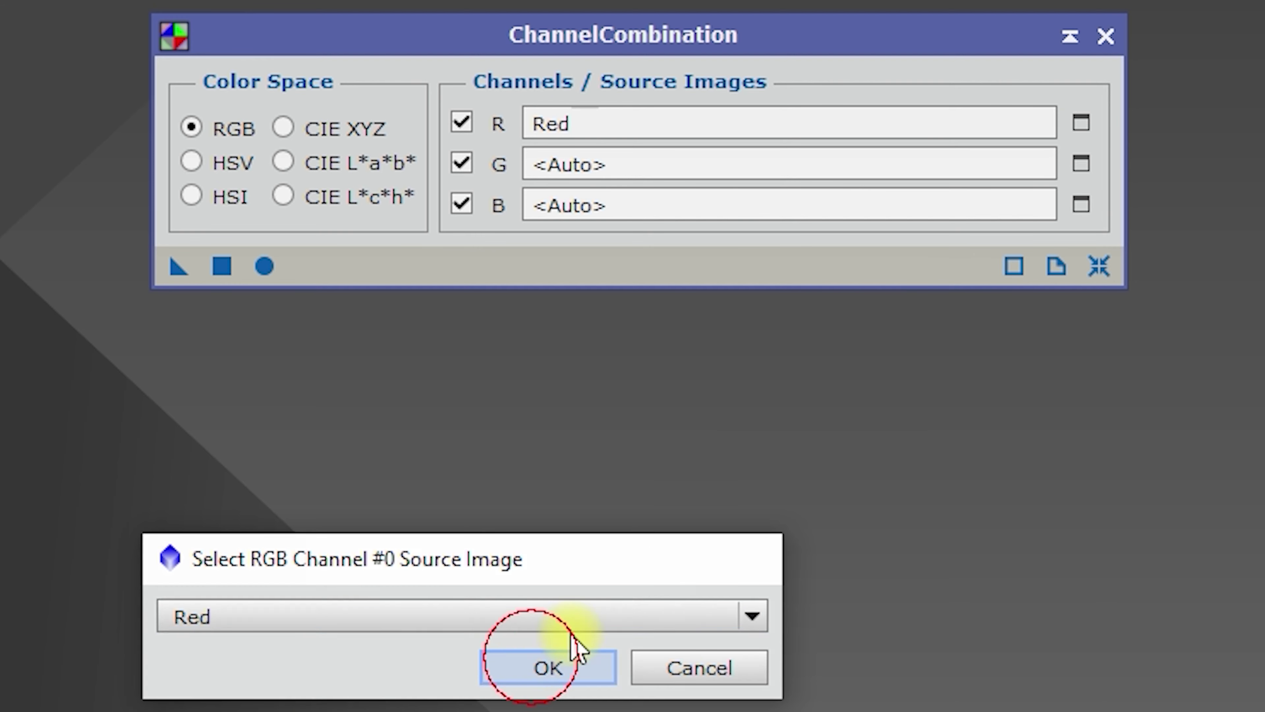
# Assign the Green image to the G channel and the Blue image to the B channel.
pyautogui.click(1081, 164)
pyautogui.click(294, 623)
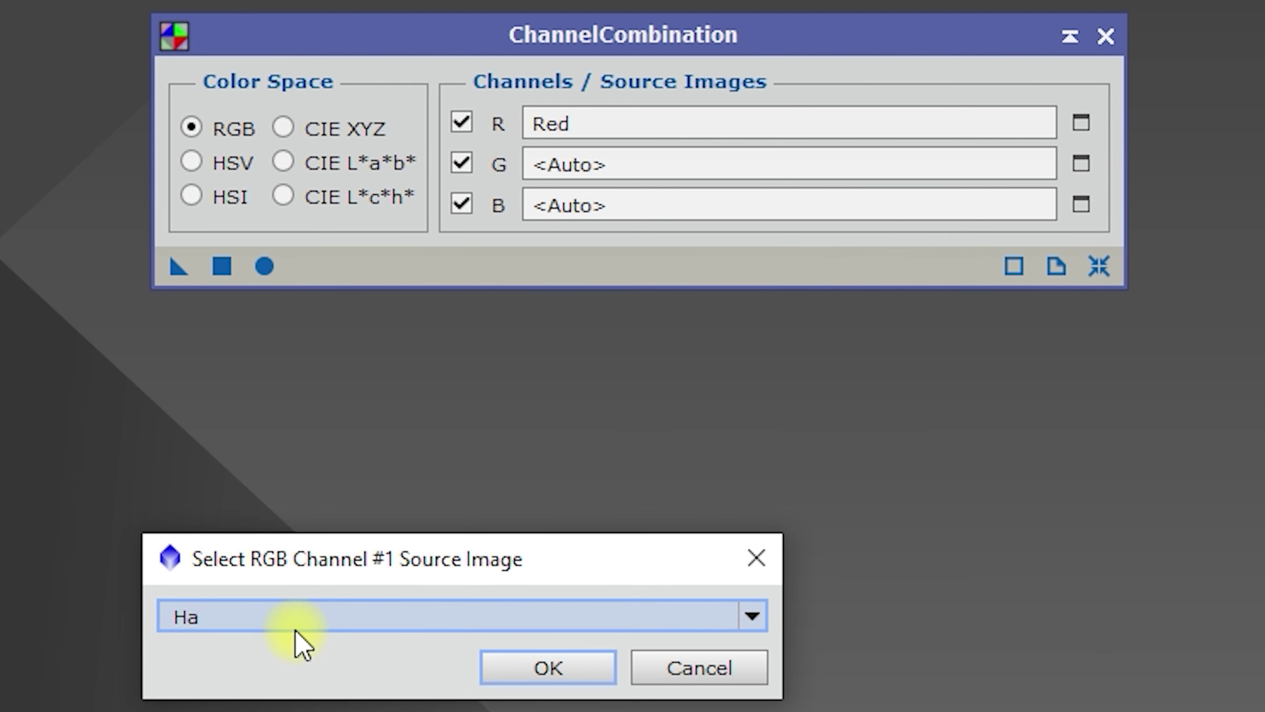
pyautogui.click(189, 711)
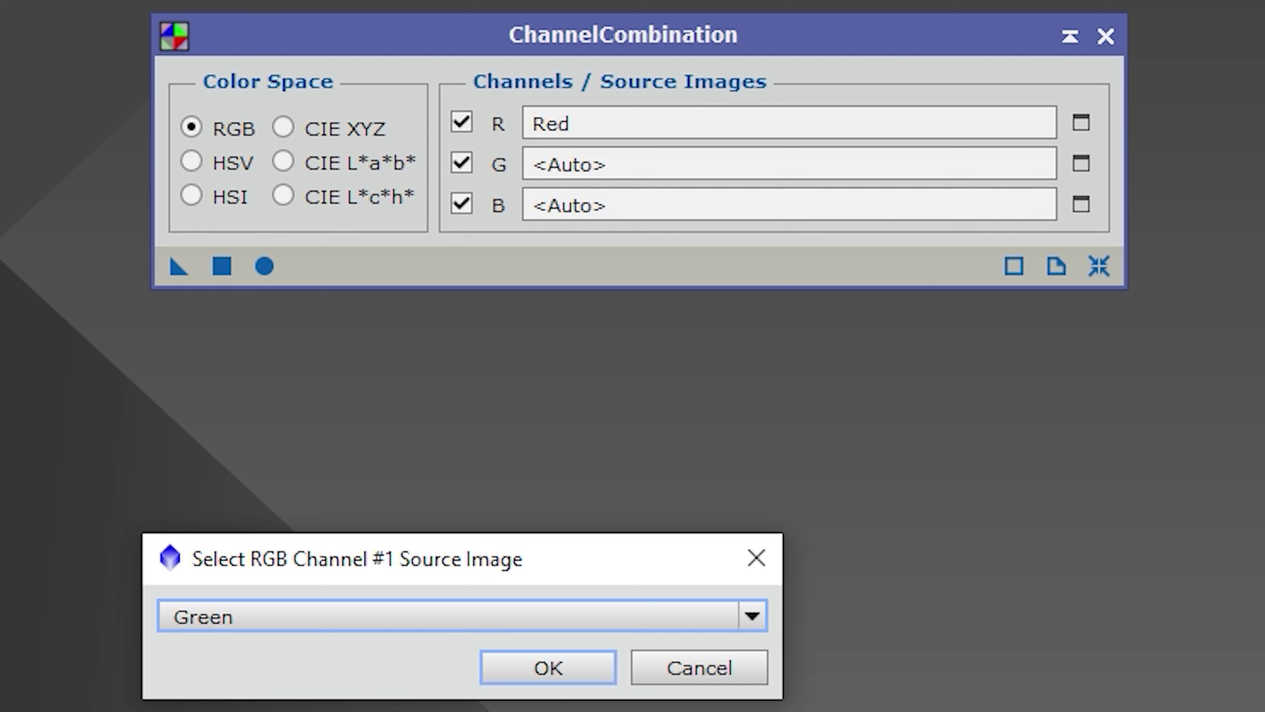
pyautogui.click(545, 667)
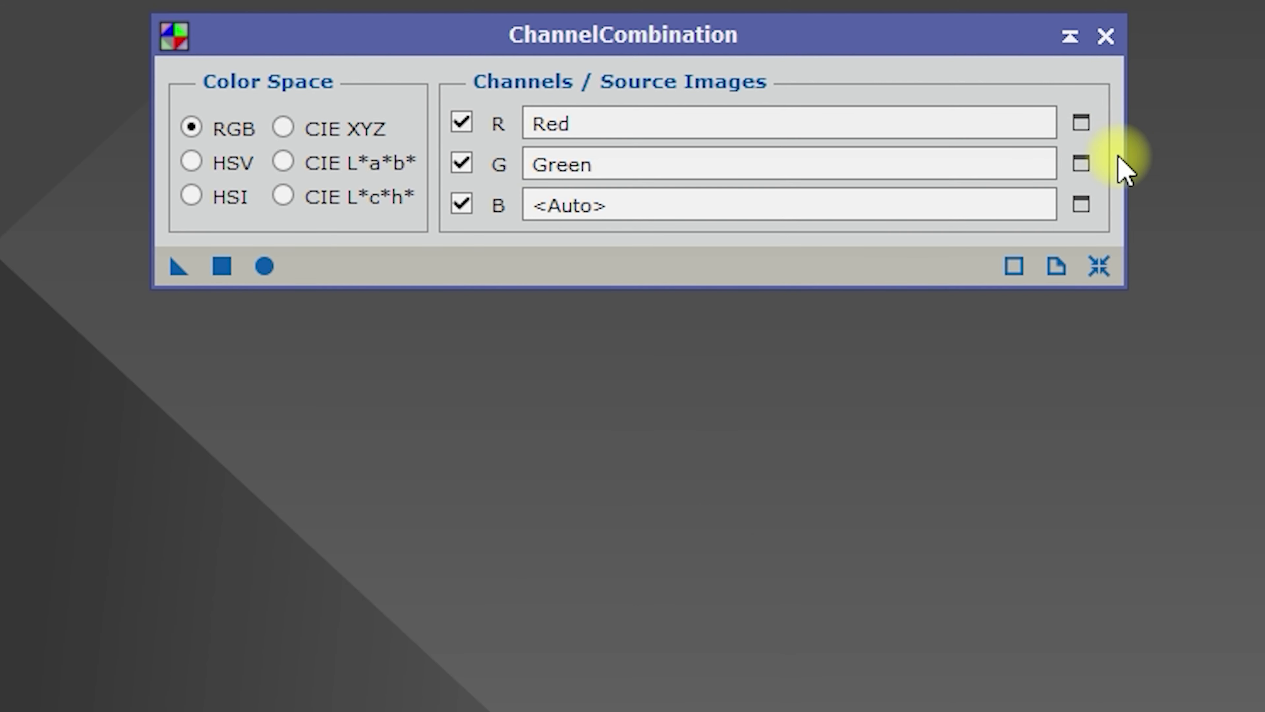
pyautogui.click(1081, 205)
pyautogui.click(323, 615)
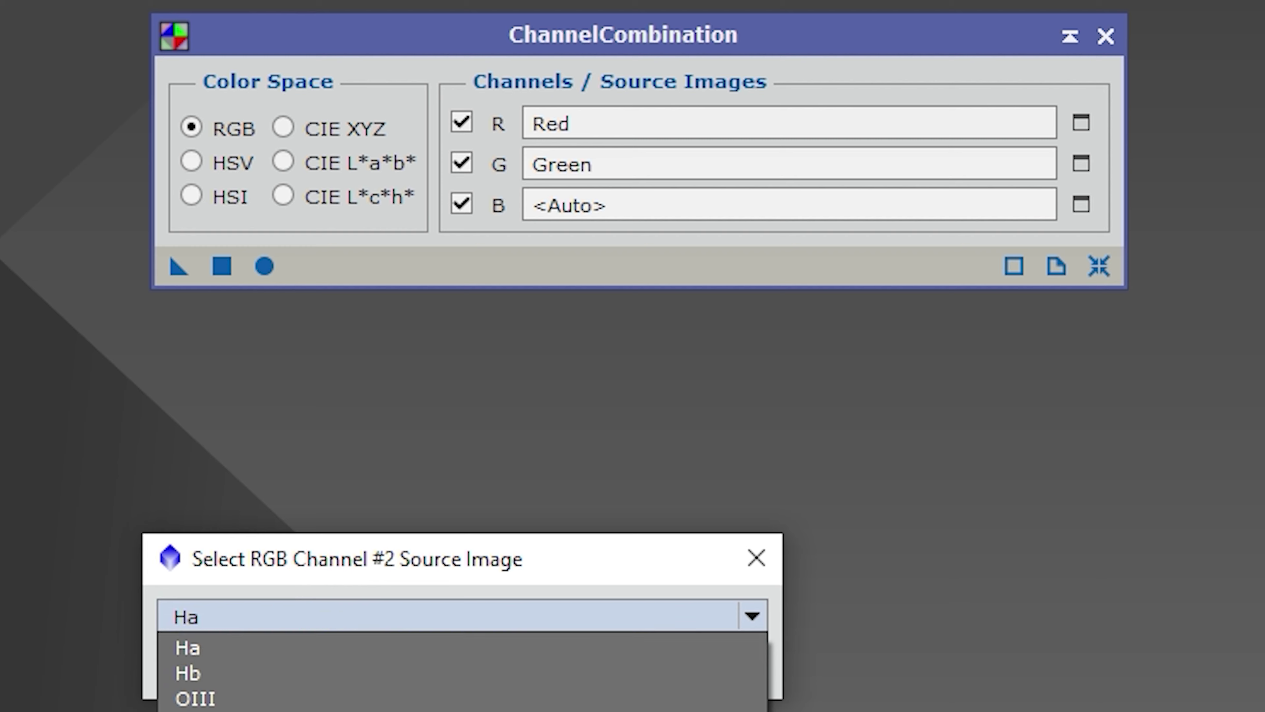
pyautogui.click(199, 710)
pyautogui.click(546, 668)
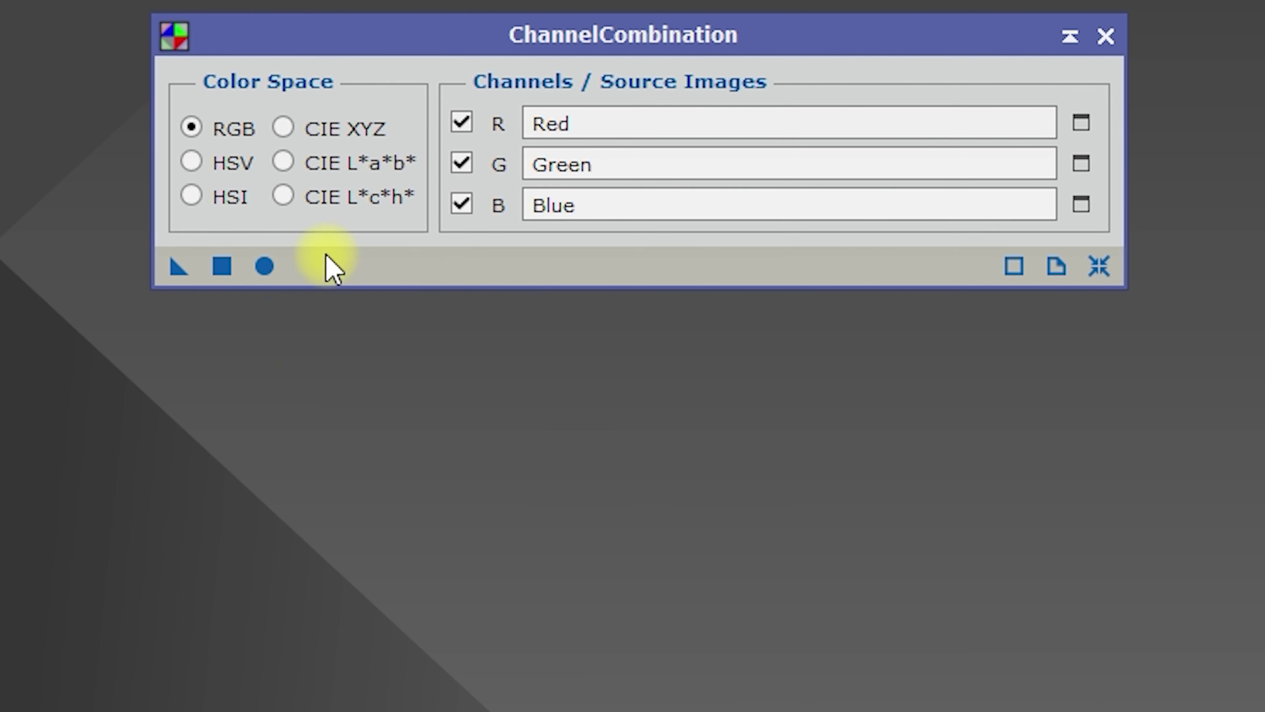
# Combine the channels into a new RGB image and auto-stretch its display.
pyautogui.click(263, 269)
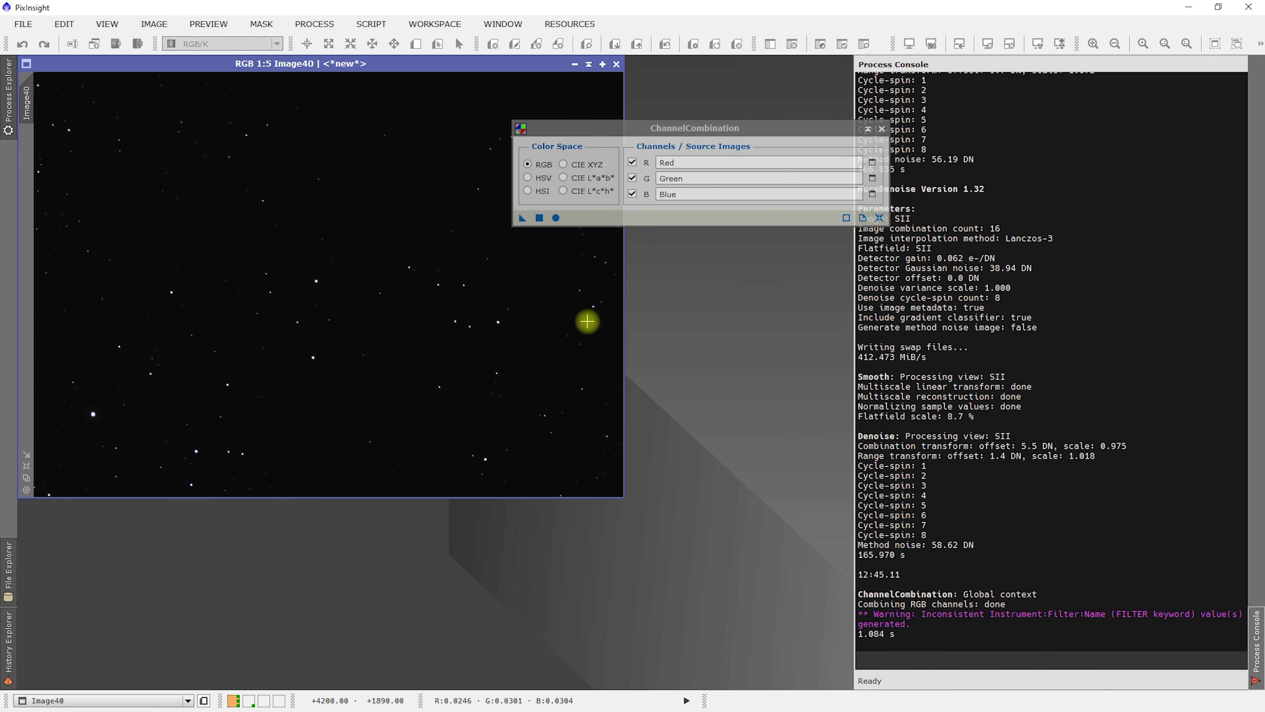
pyautogui.moveTo(654, 132); pyautogui.dragTo(799, 97)
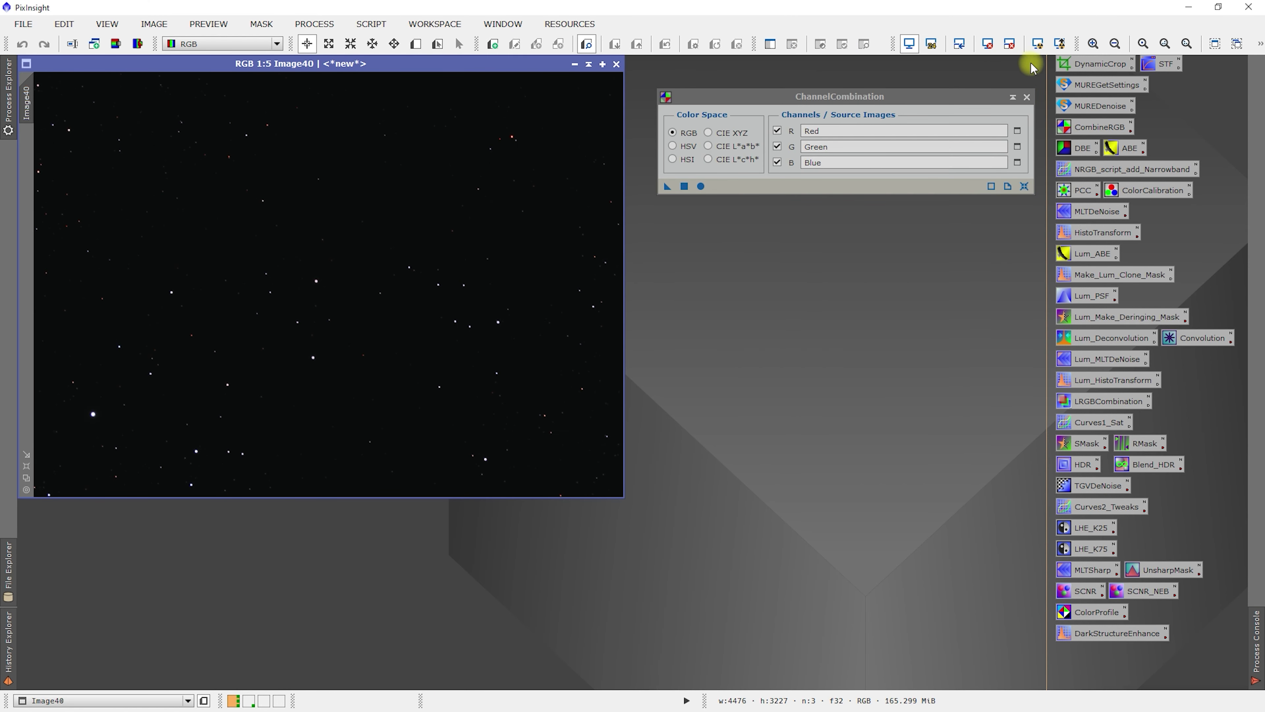
pyautogui.click(1038, 45)
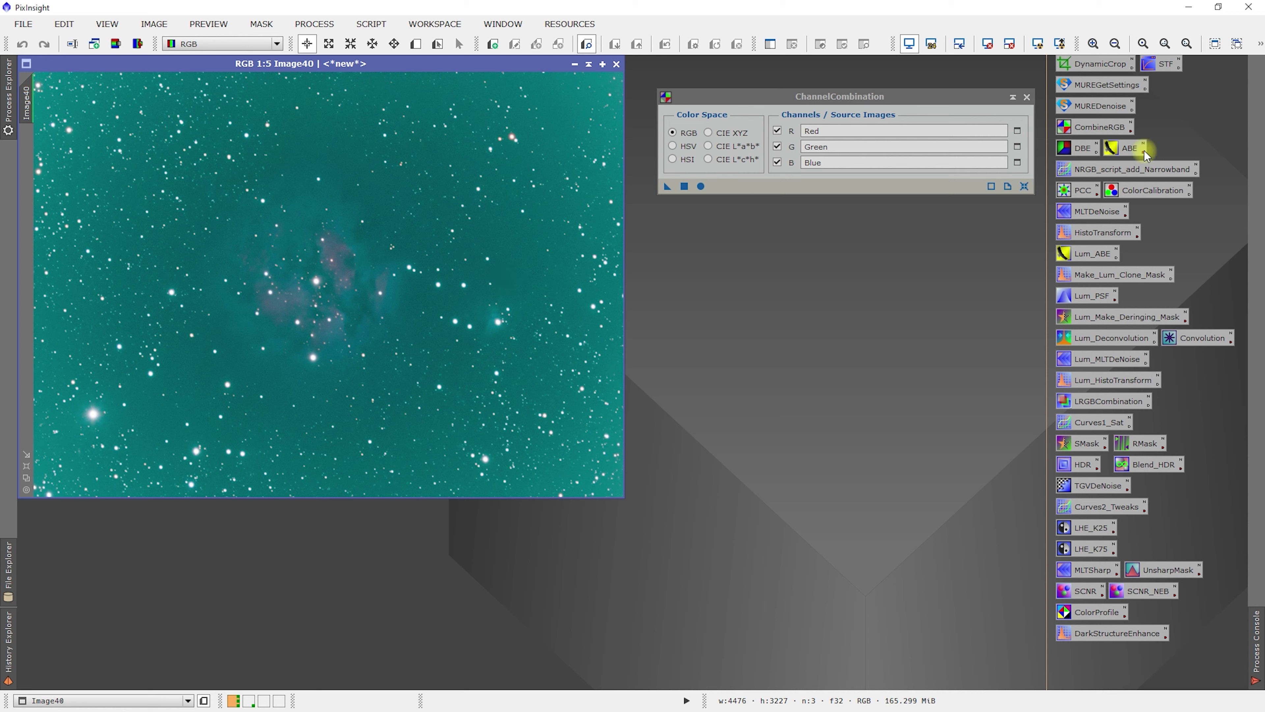
# Run AutomaticBackgroundExtractor with no correction on the combined RGB image and close the generated background model.
pyautogui.click(317, 22)
pyautogui.moveTo(460, 15)
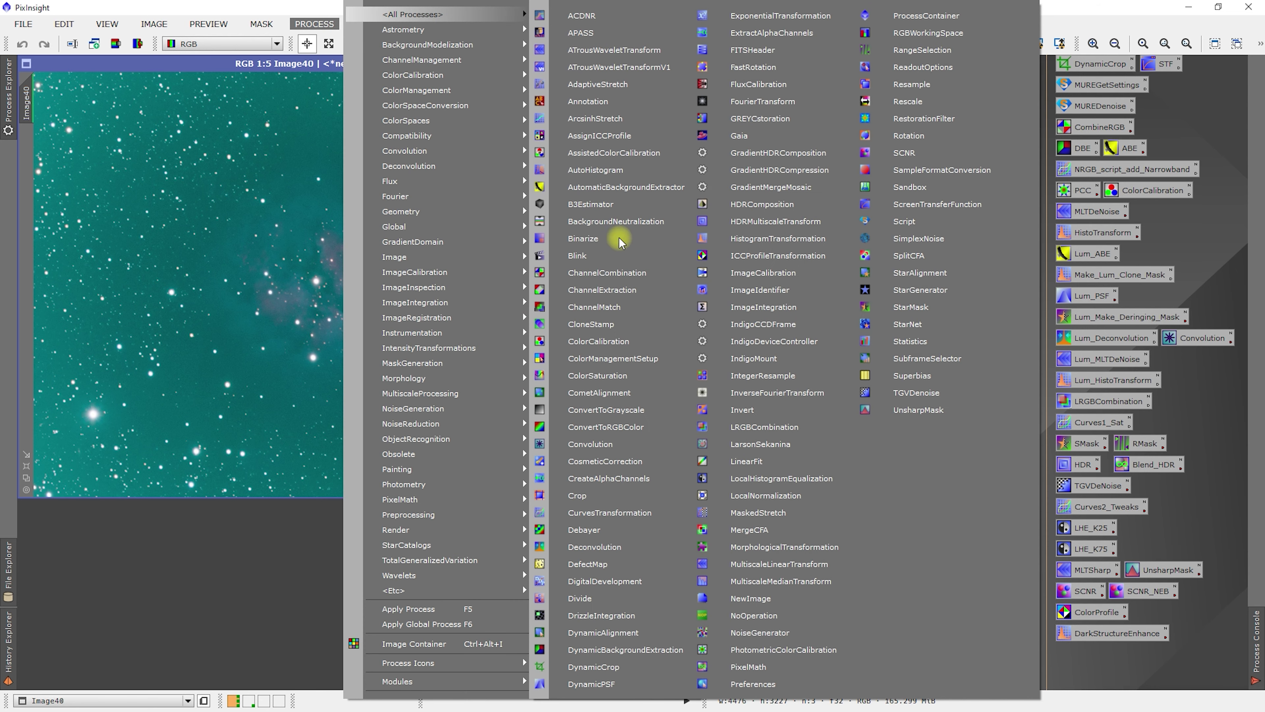
pyautogui.click(612, 192)
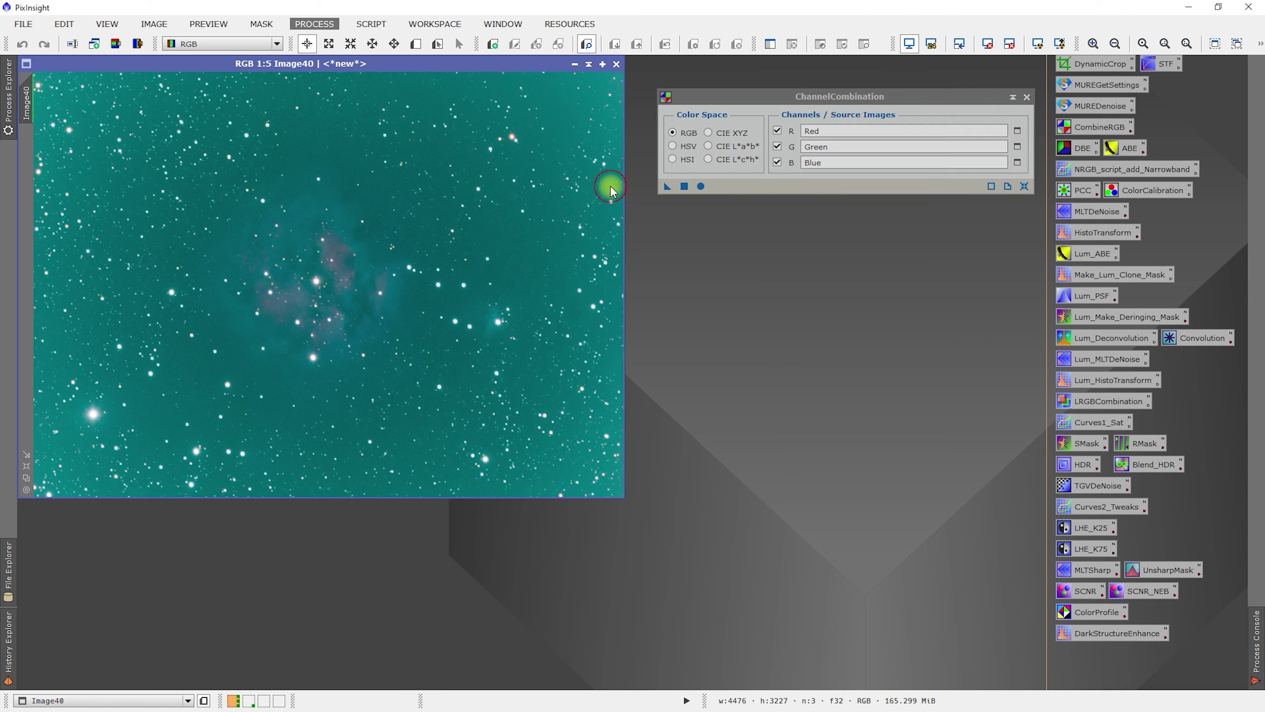
pyautogui.moveTo(786, 356); pyautogui.dragTo(551, 429)
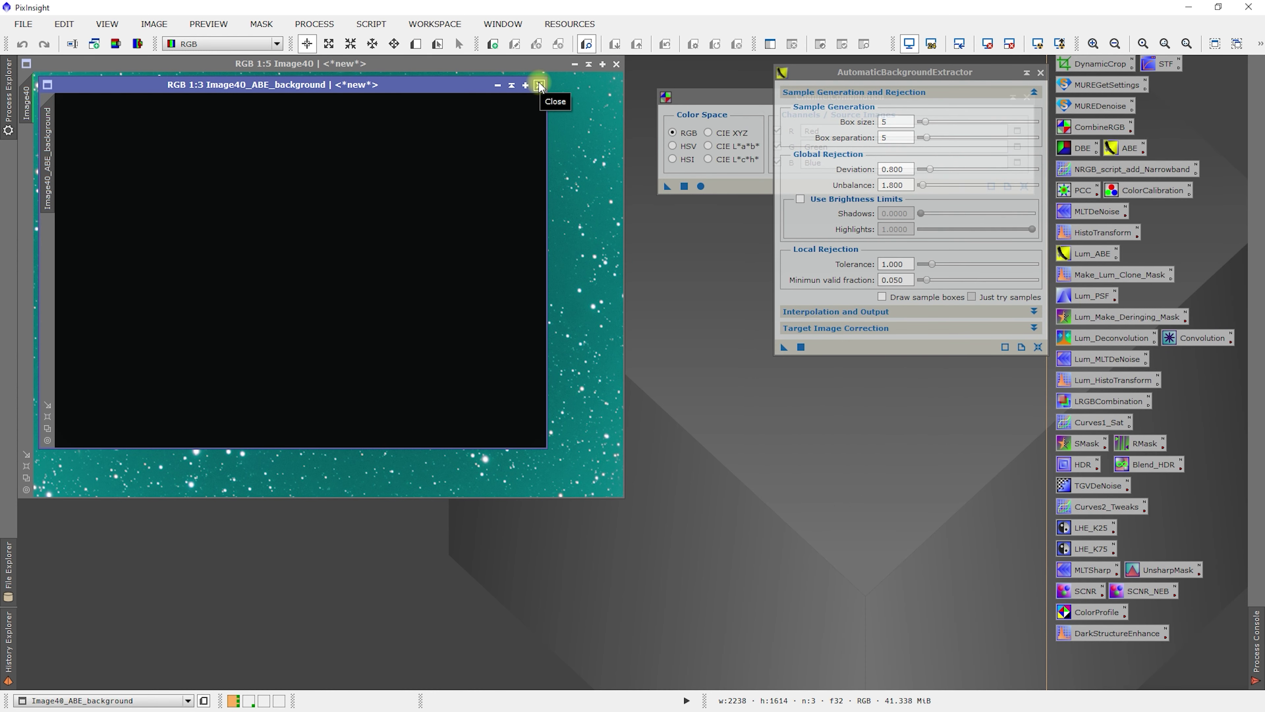
pyautogui.click(540, 84)
# Apply background extraction to Image40 with Subtraction correction and Discard background model enabled, and auto-stretch the corrected image's display.
pyautogui.click(836, 331)
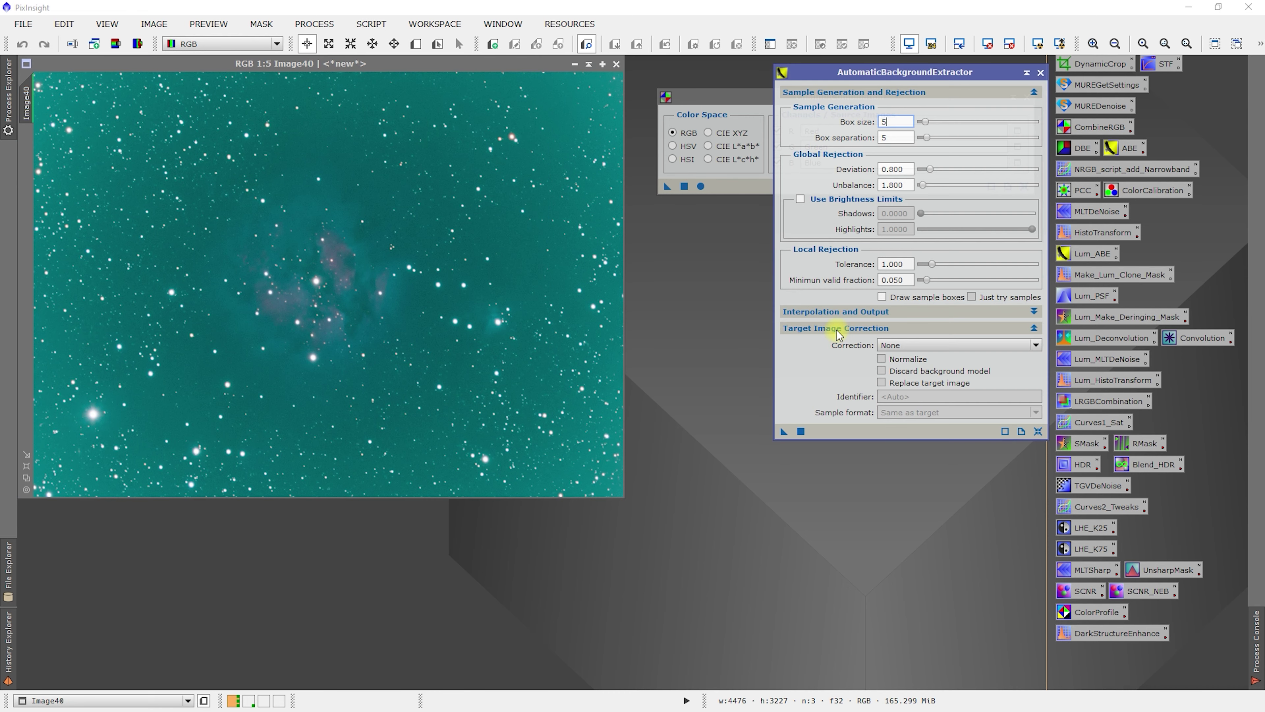
pyautogui.click(891, 345)
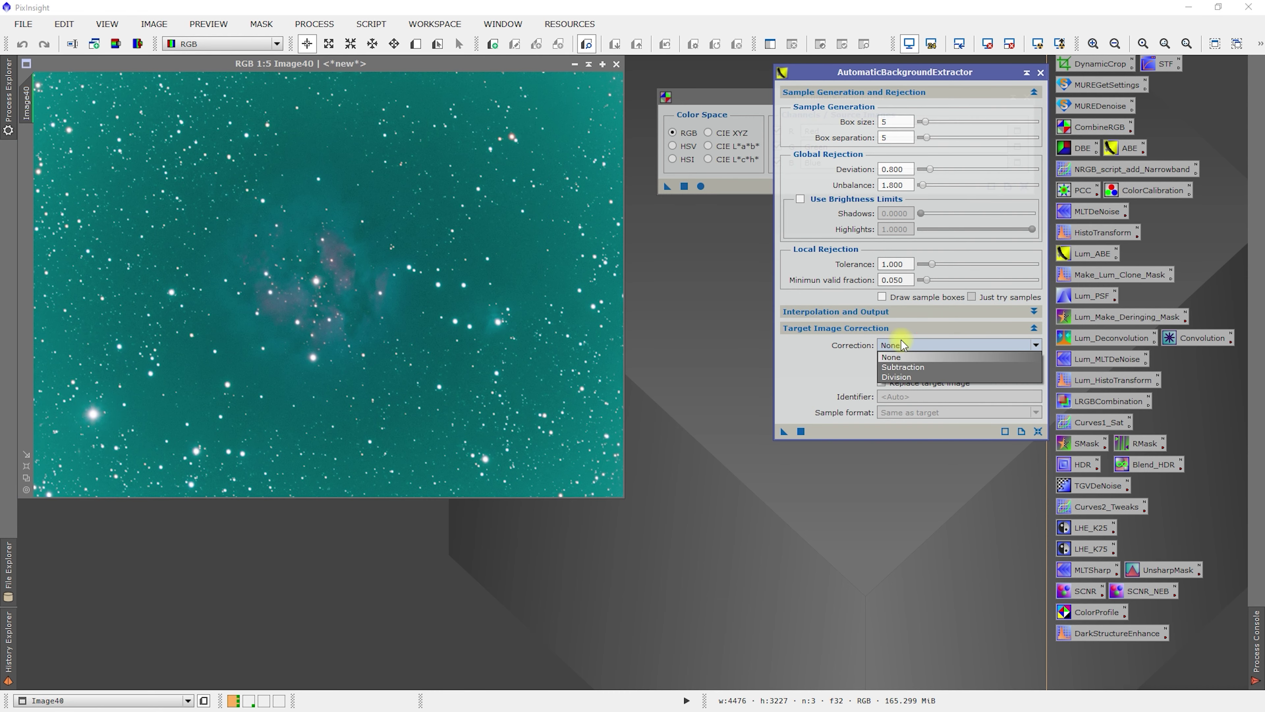
pyautogui.click(905, 368)
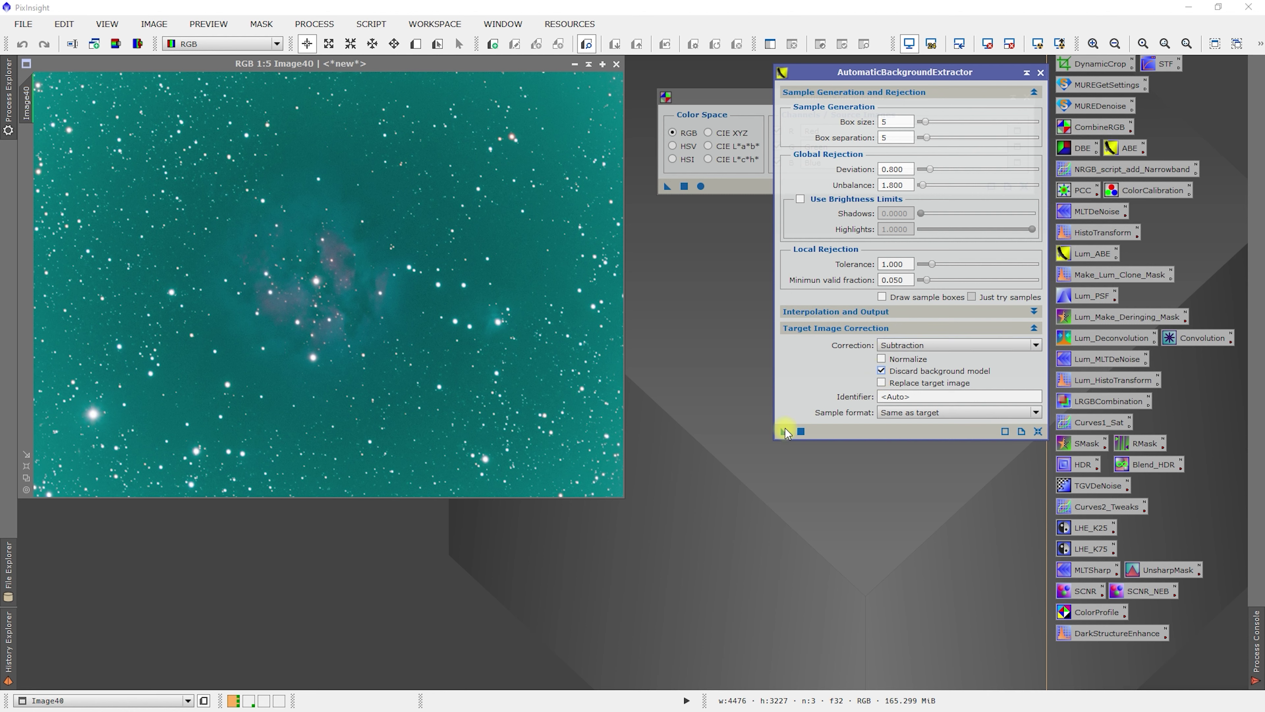
pyautogui.moveTo(786, 435); pyautogui.dragTo(395, 353)
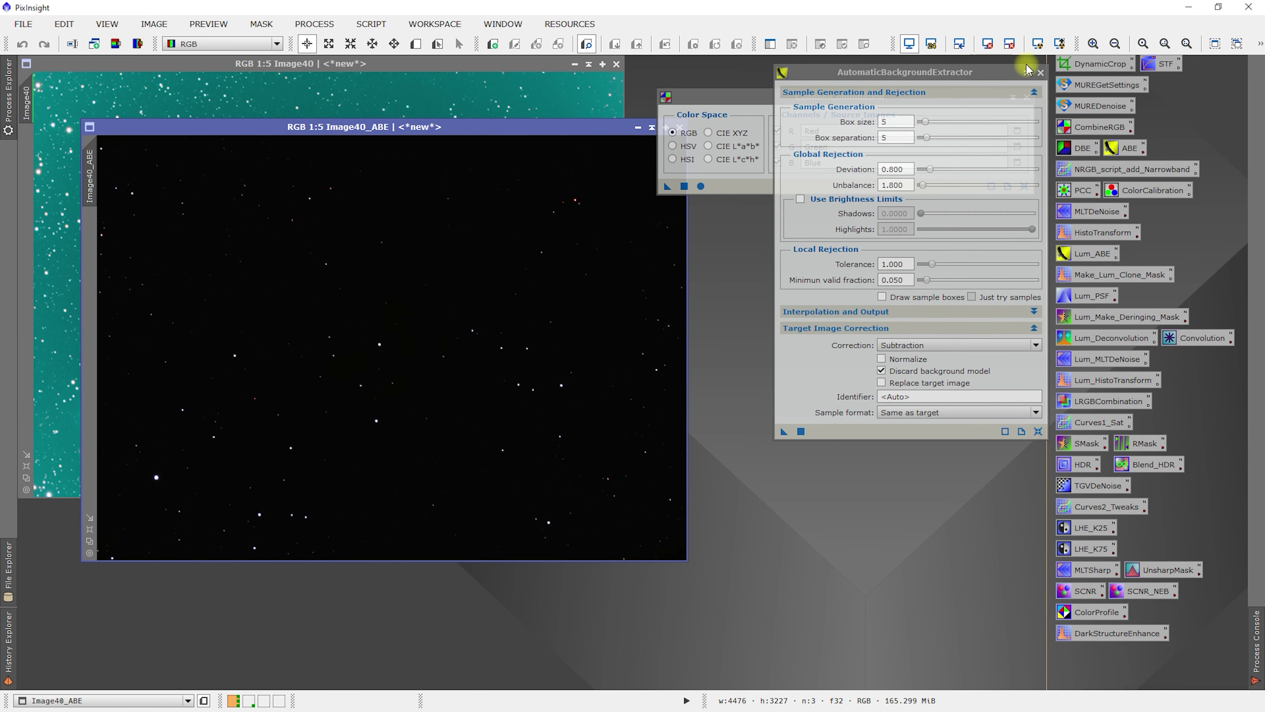
pyautogui.click(1040, 44)
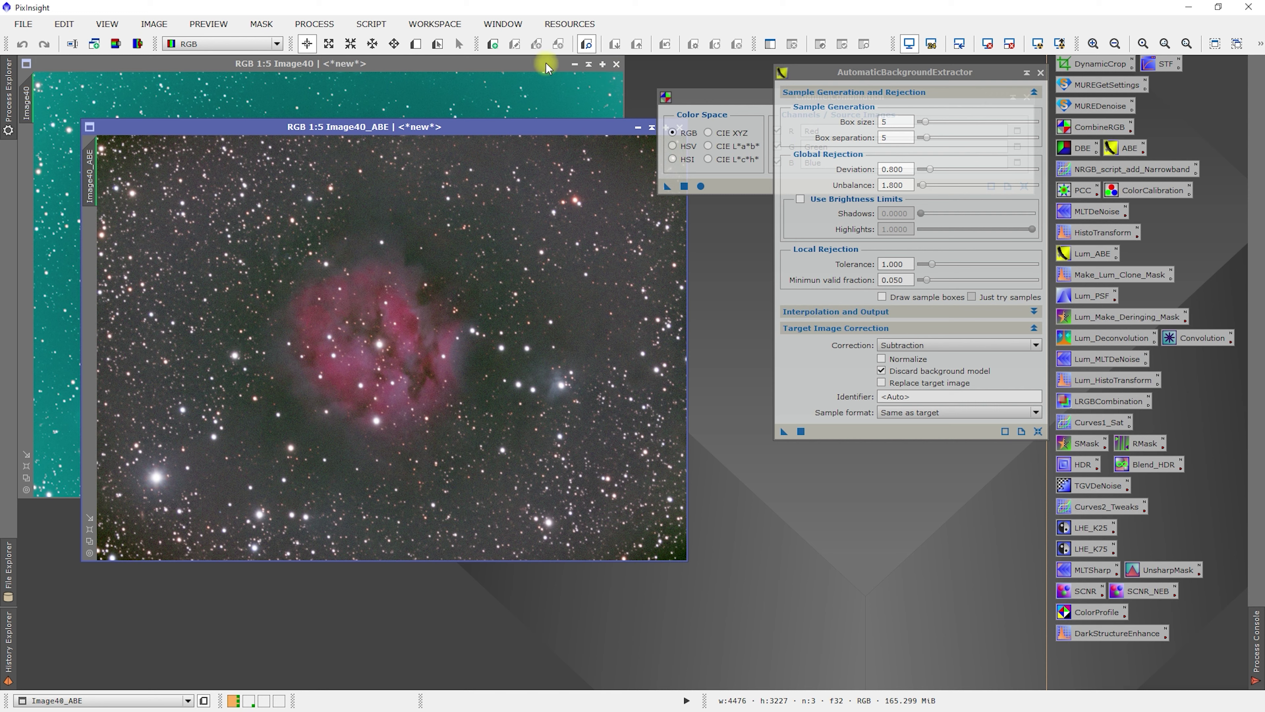
# Iconize the uncorrected Image40, park its icon in the workspace corner, and move the corrected image's window just beneath it.
pyautogui.click(574, 65)
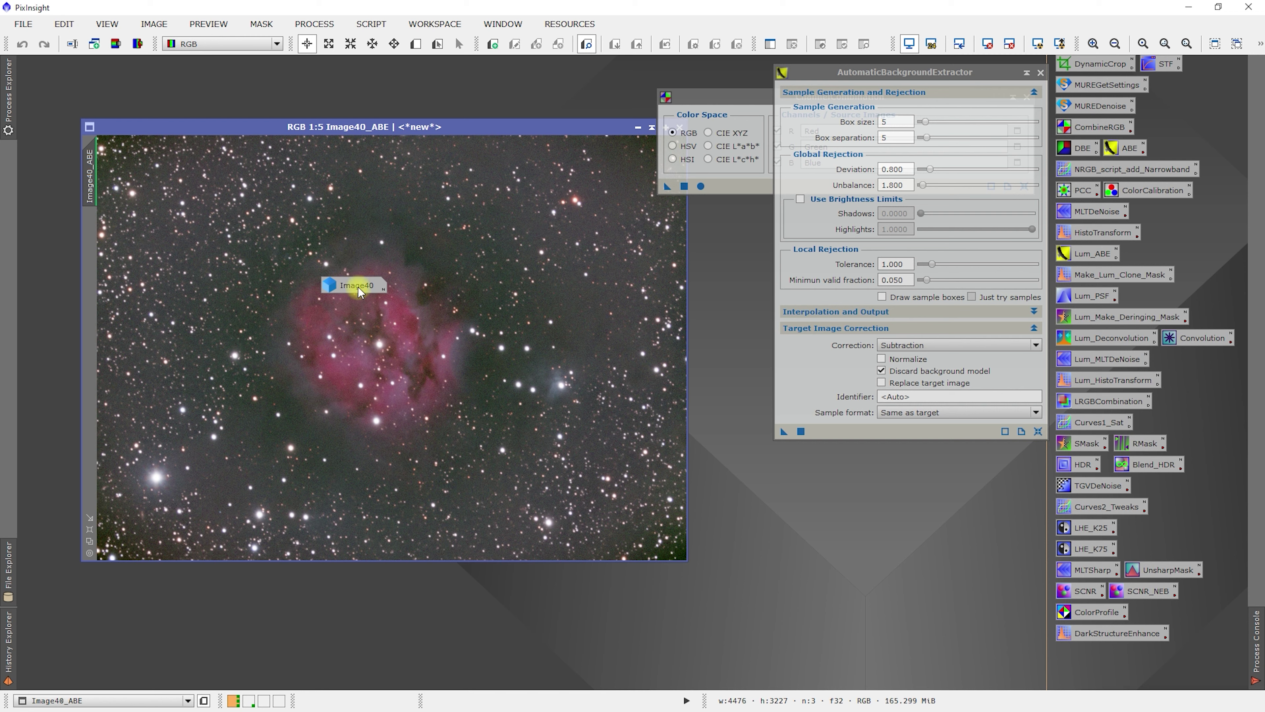
pyautogui.moveTo(358, 286); pyautogui.dragTo(55, 71)
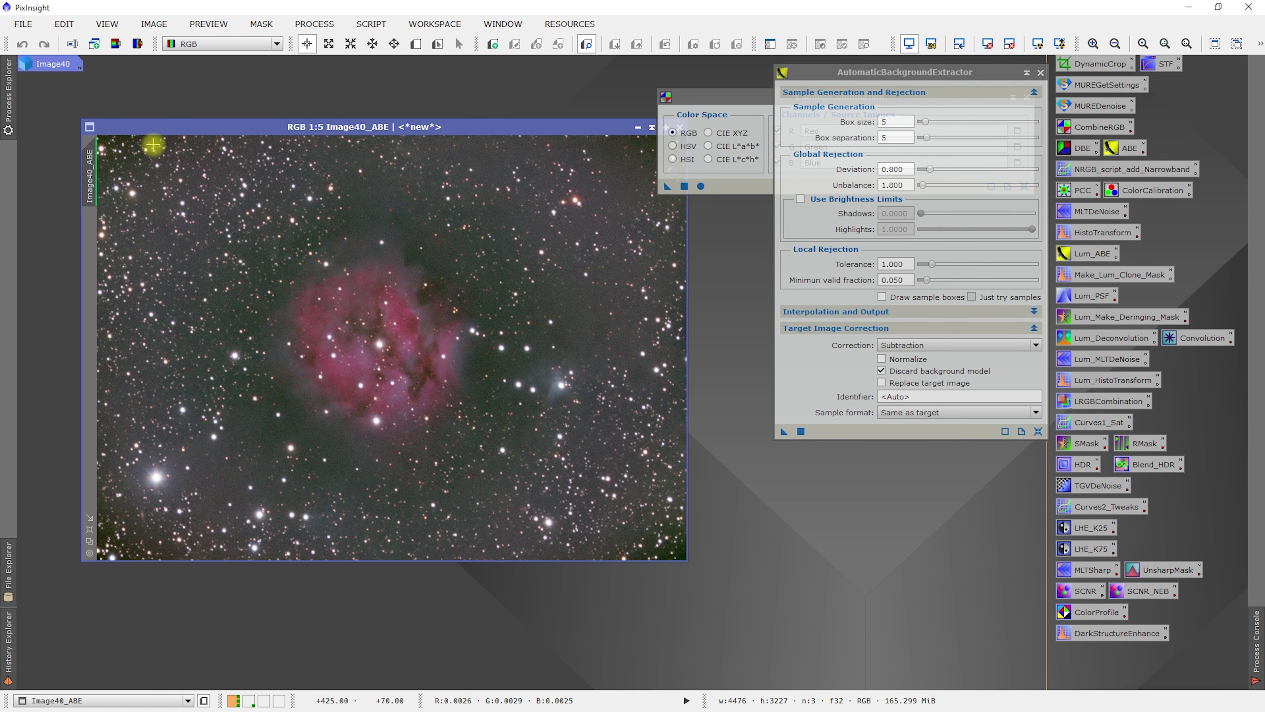
pyautogui.moveTo(350, 128); pyautogui.dragTo(286, 81)
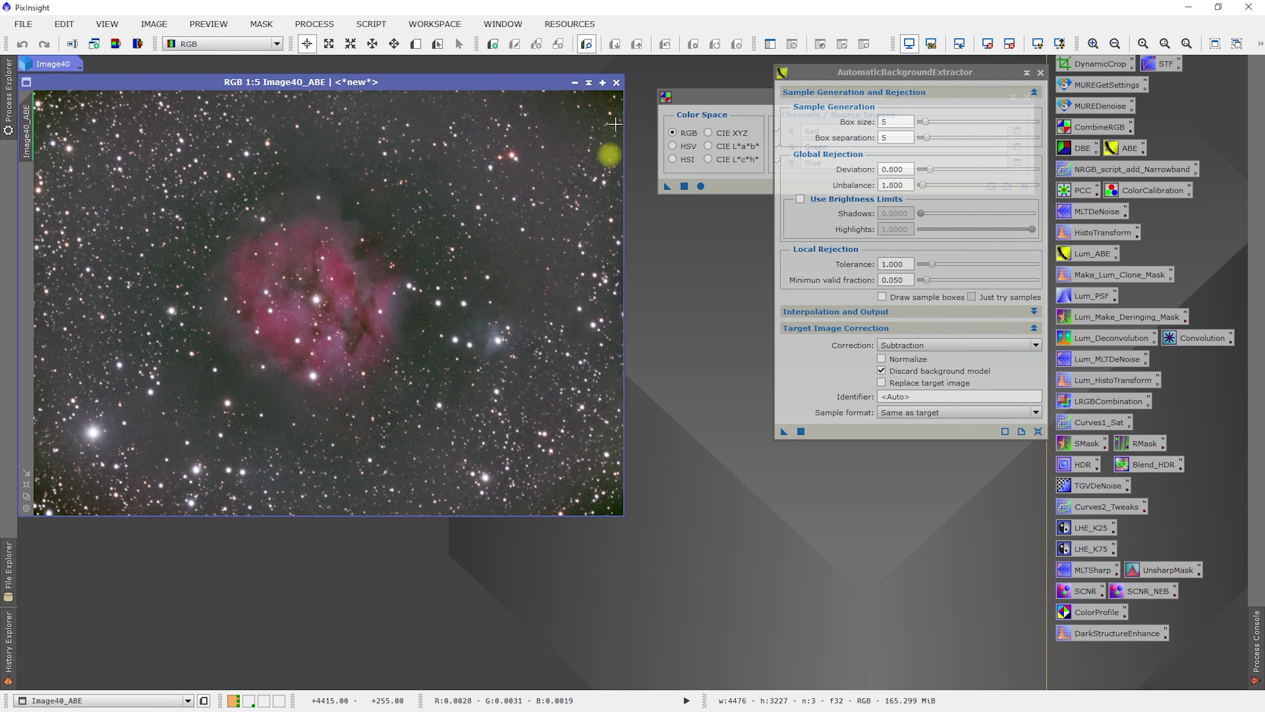
# In ChannelCombination, assign SII as the red channel source and Ha as the green channel source.
pyautogui.click(725, 97)
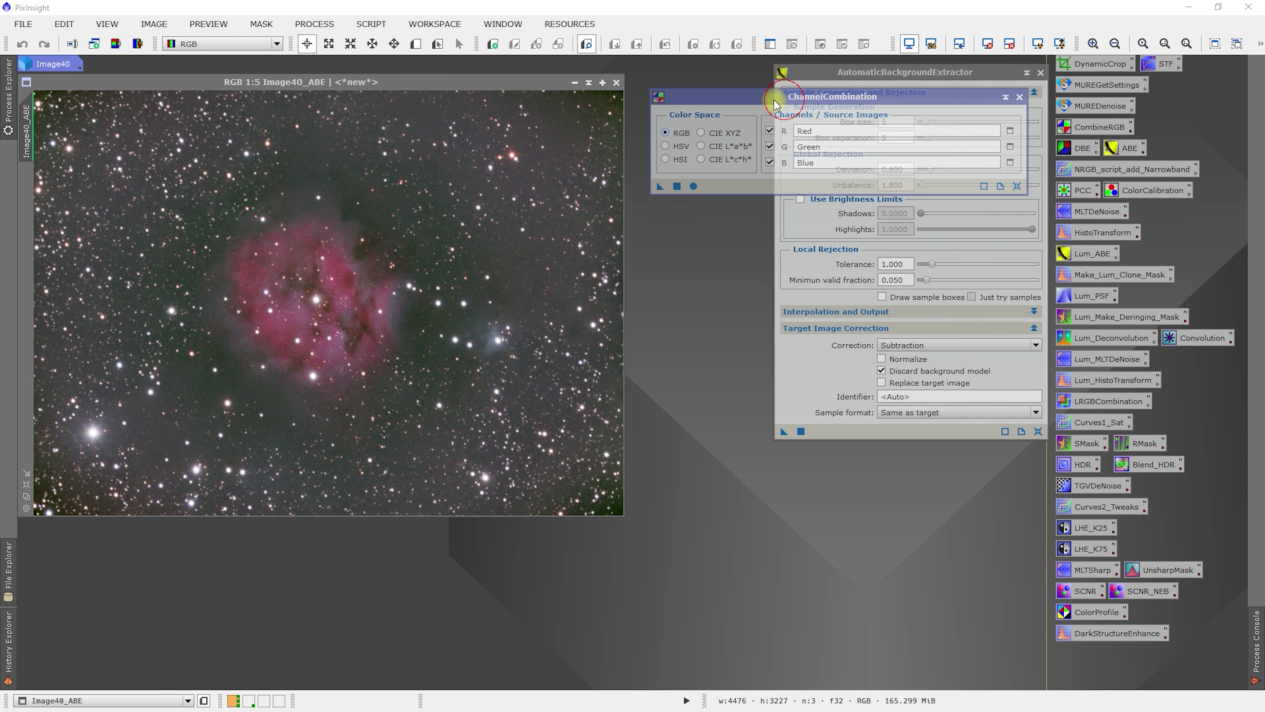
pyautogui.moveTo(784, 95); pyautogui.dragTo(762, 88)
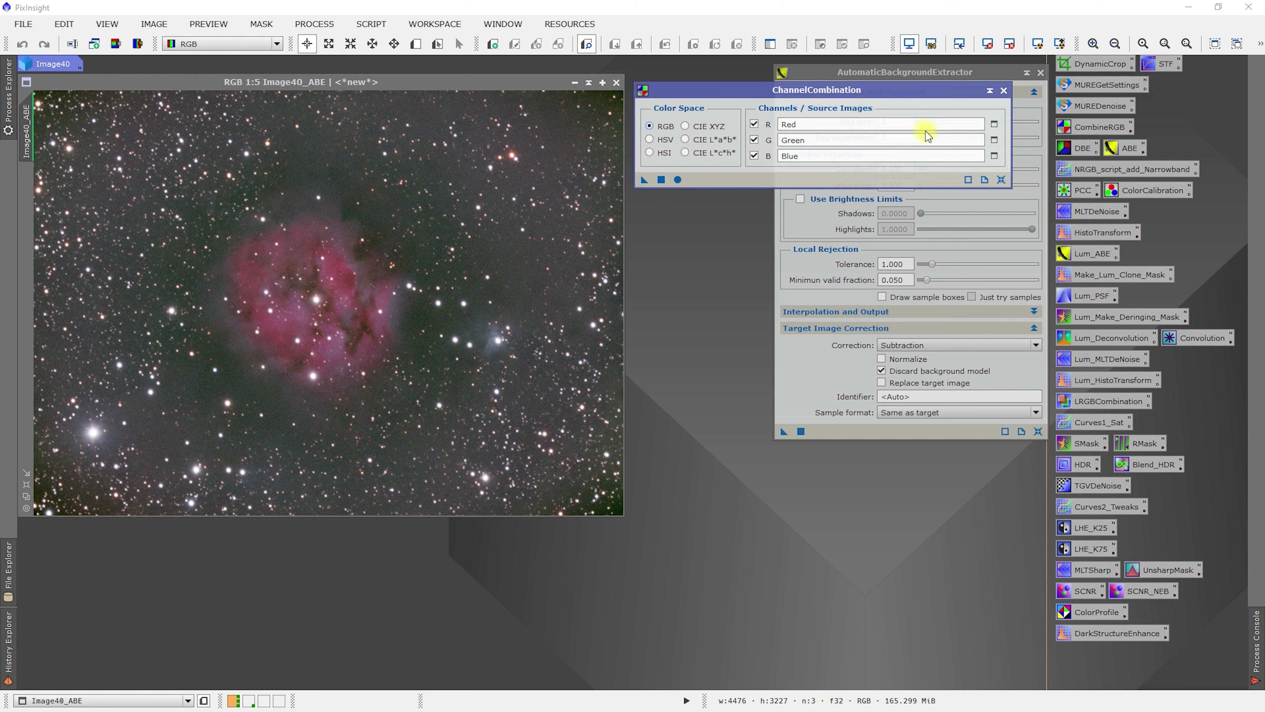
pyautogui.click(994, 124)
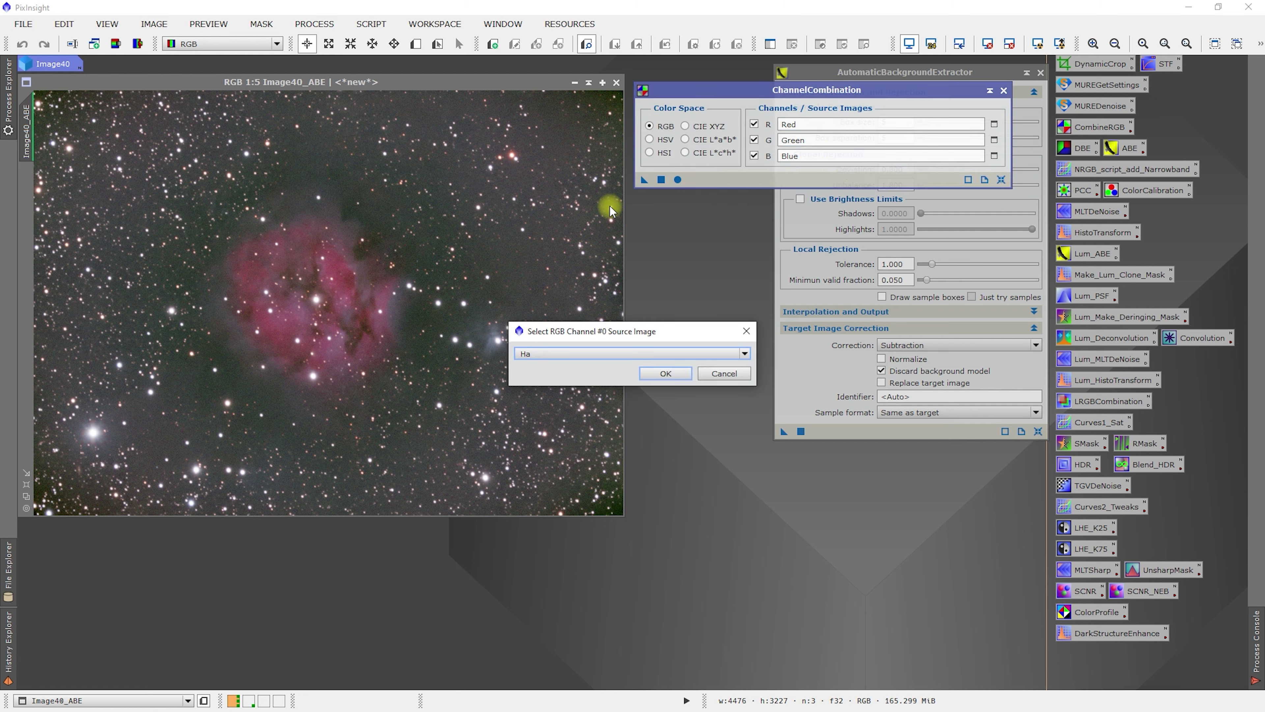
pyautogui.click(588, 353)
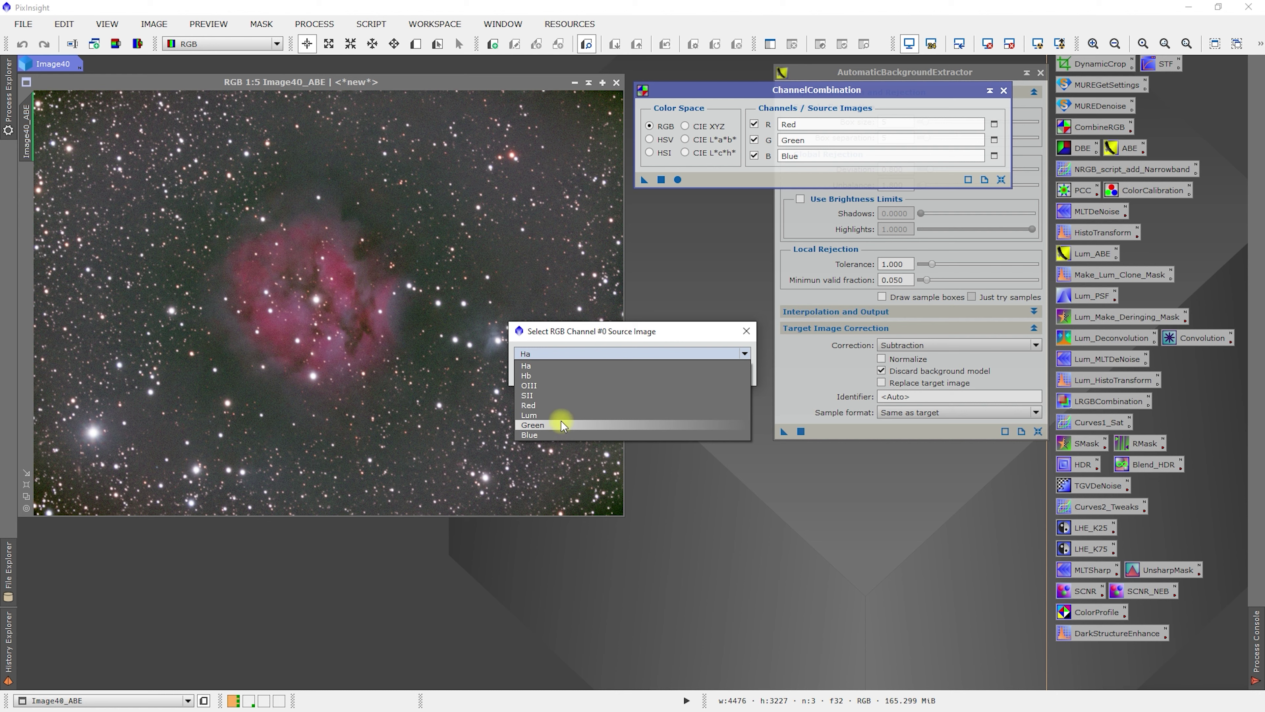
pyautogui.click(558, 392)
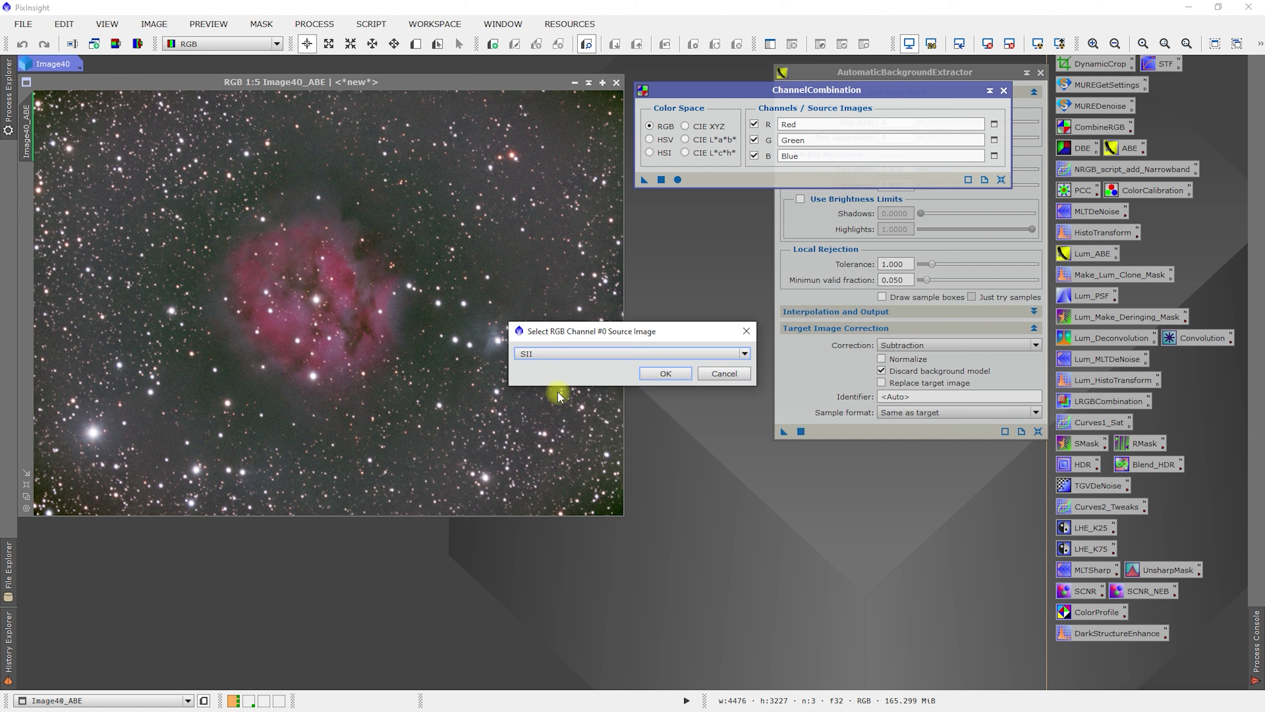
pyautogui.click(666, 374)
pyautogui.click(995, 141)
pyautogui.click(594, 355)
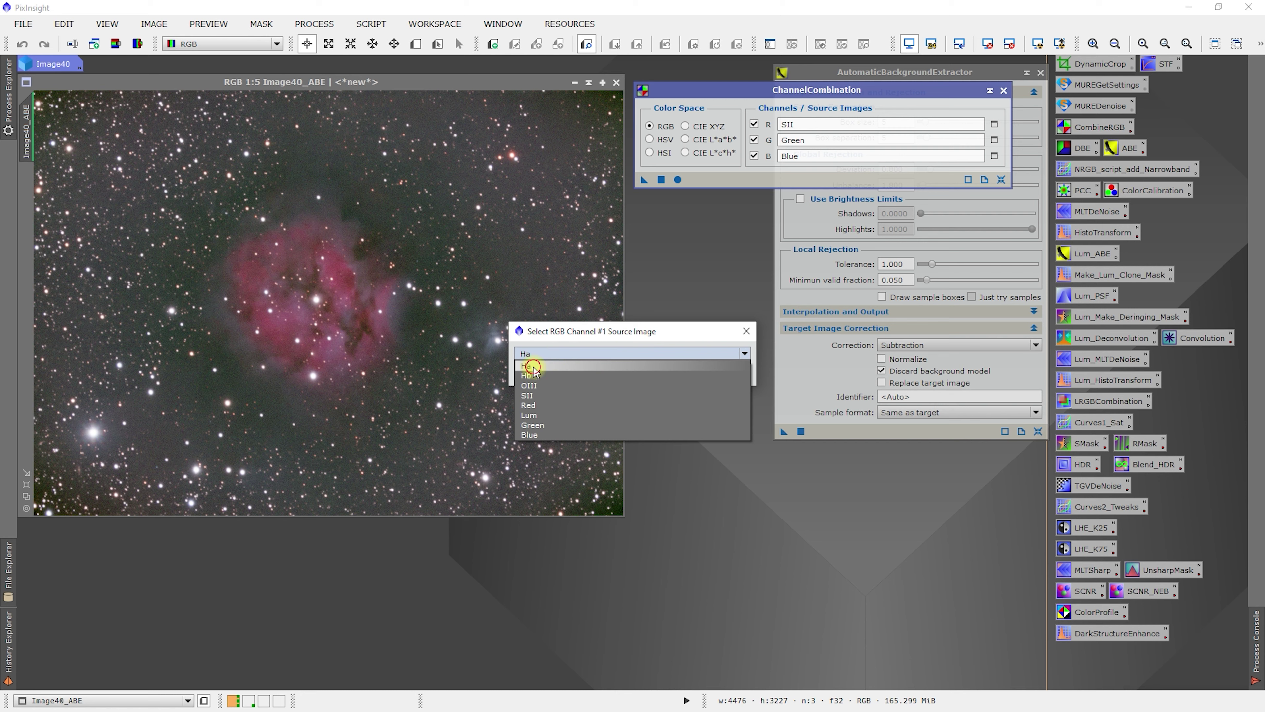
pyautogui.click(527, 366)
pyautogui.click(662, 372)
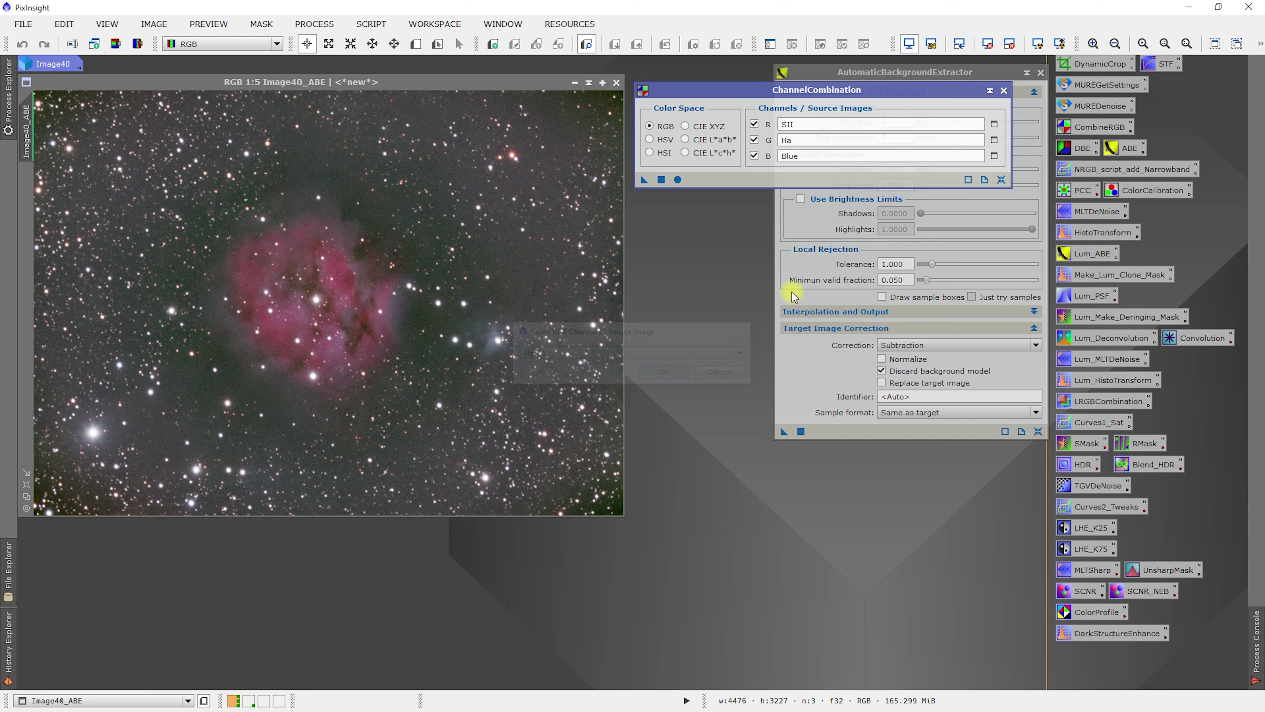
# Assign OIII to the blue channel, combine the channels into a new RGB image and auto-stretch its display.
pyautogui.click(994, 155)
pyautogui.click(601, 355)
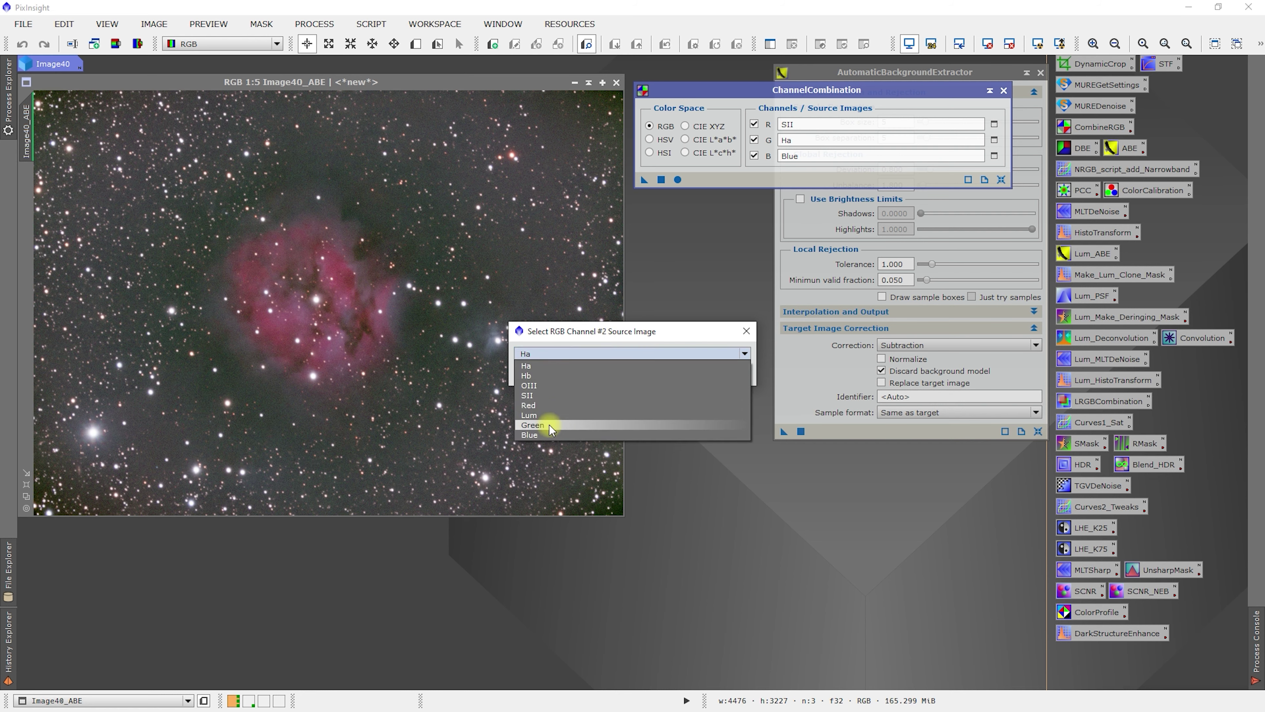
pyautogui.click(544, 387)
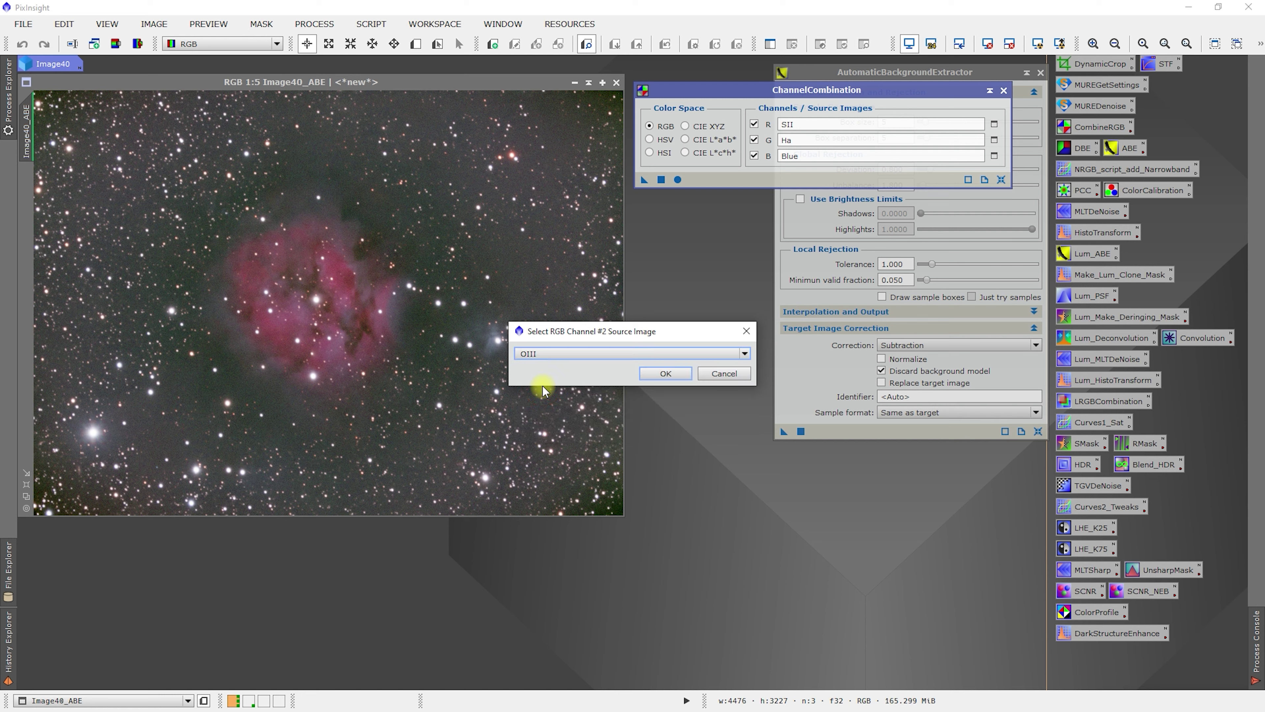
pyautogui.click(652, 375)
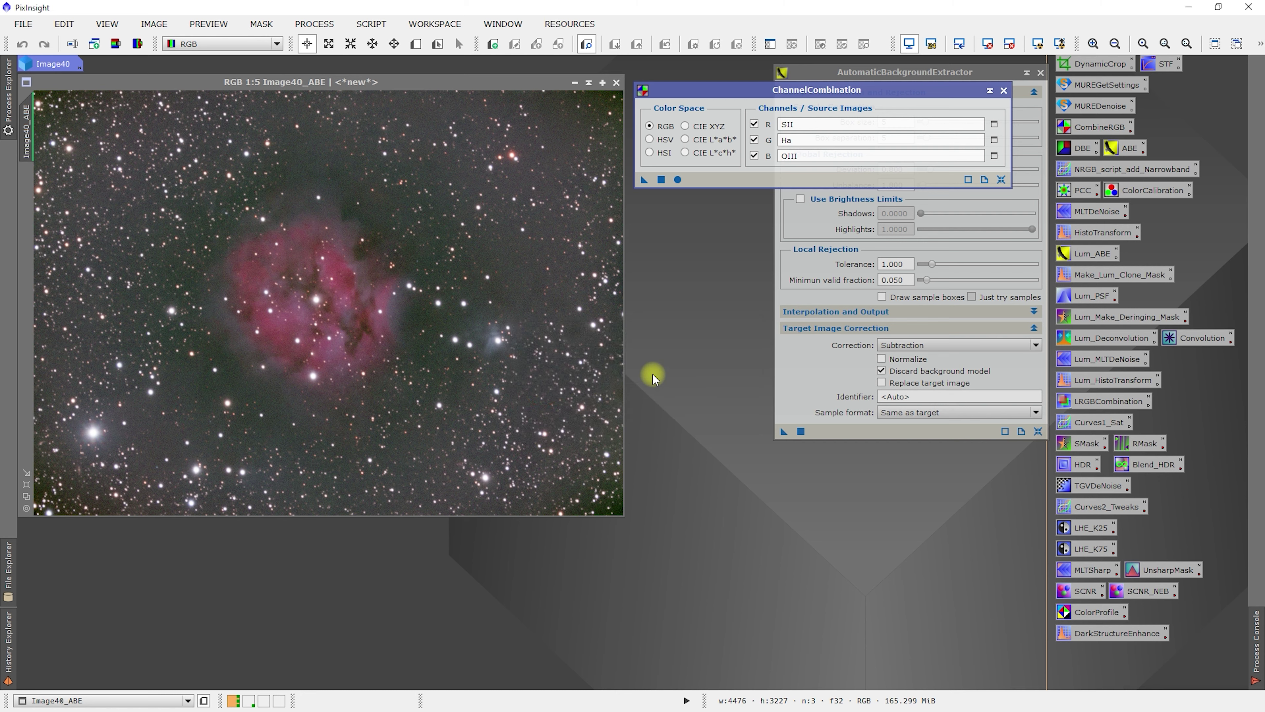
pyautogui.click(677, 180)
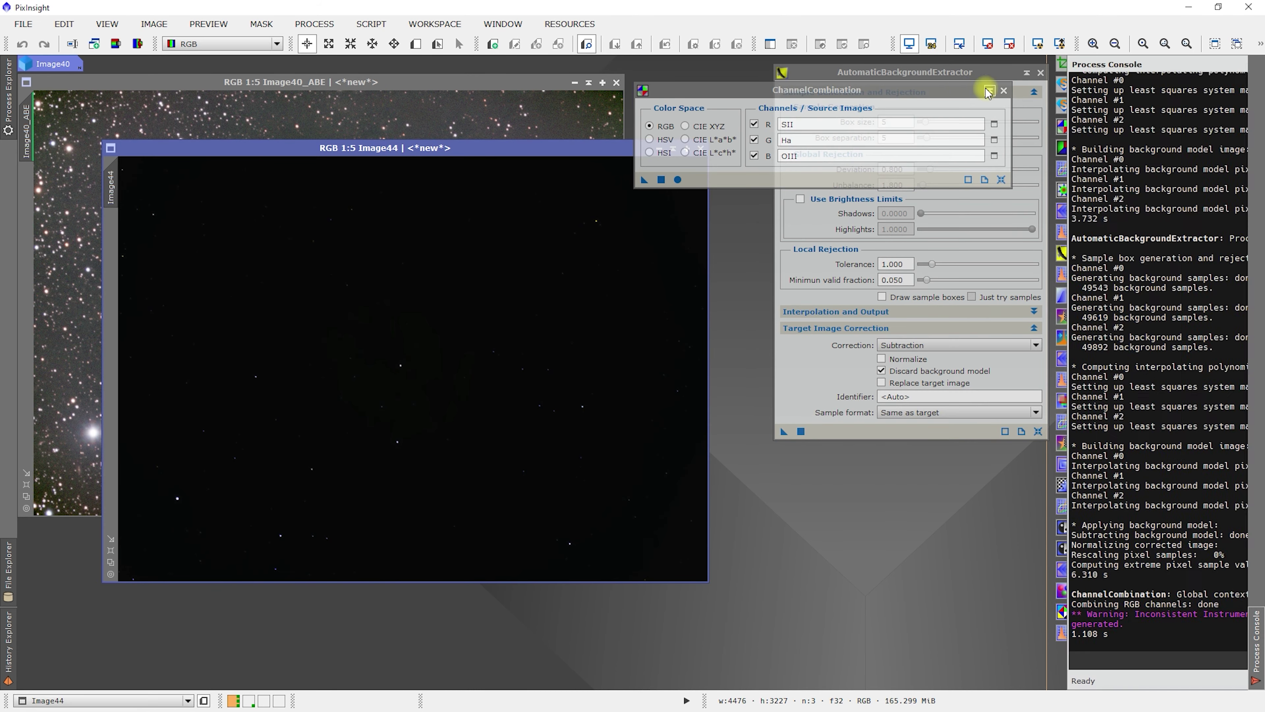
pyautogui.click(1038, 45)
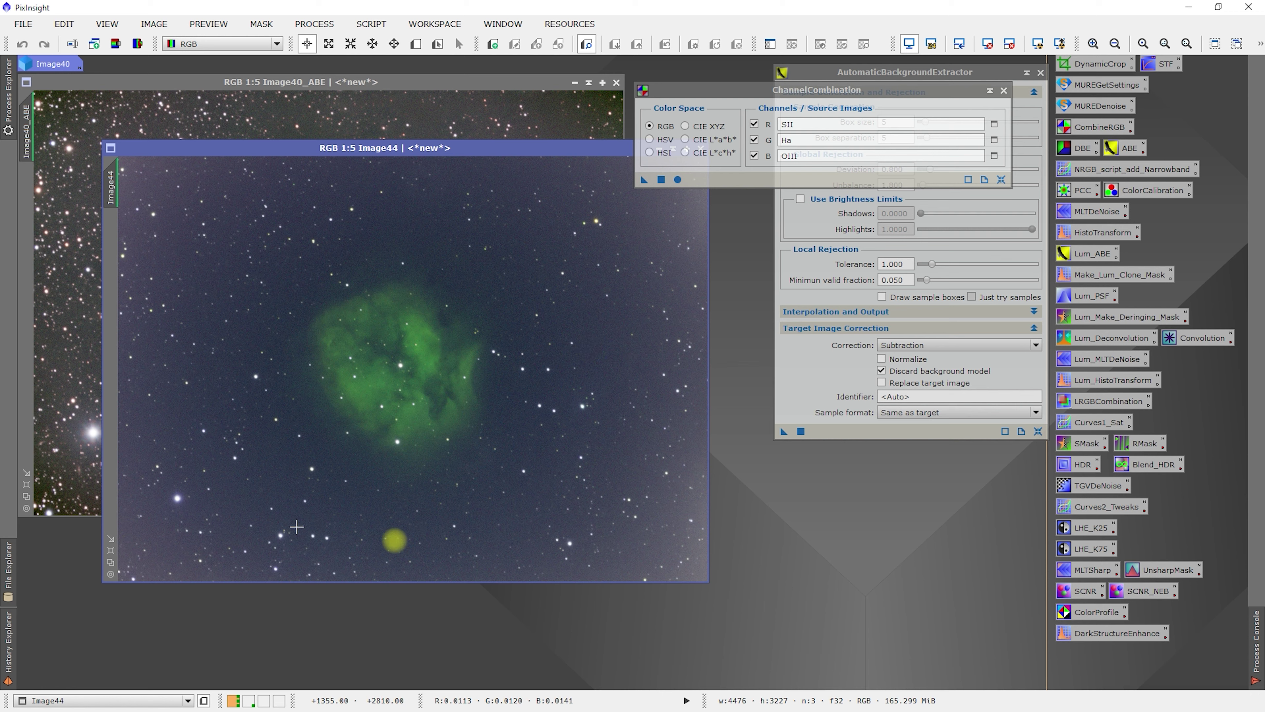
# Apply AutomaticBackgroundExtractor with Subtraction correction to the SII-Ha-OIII image and auto-stretch the corrected image's display.
pyautogui.click(805, 381)
pyautogui.moveTo(784, 435); pyautogui.dragTo(546, 407)
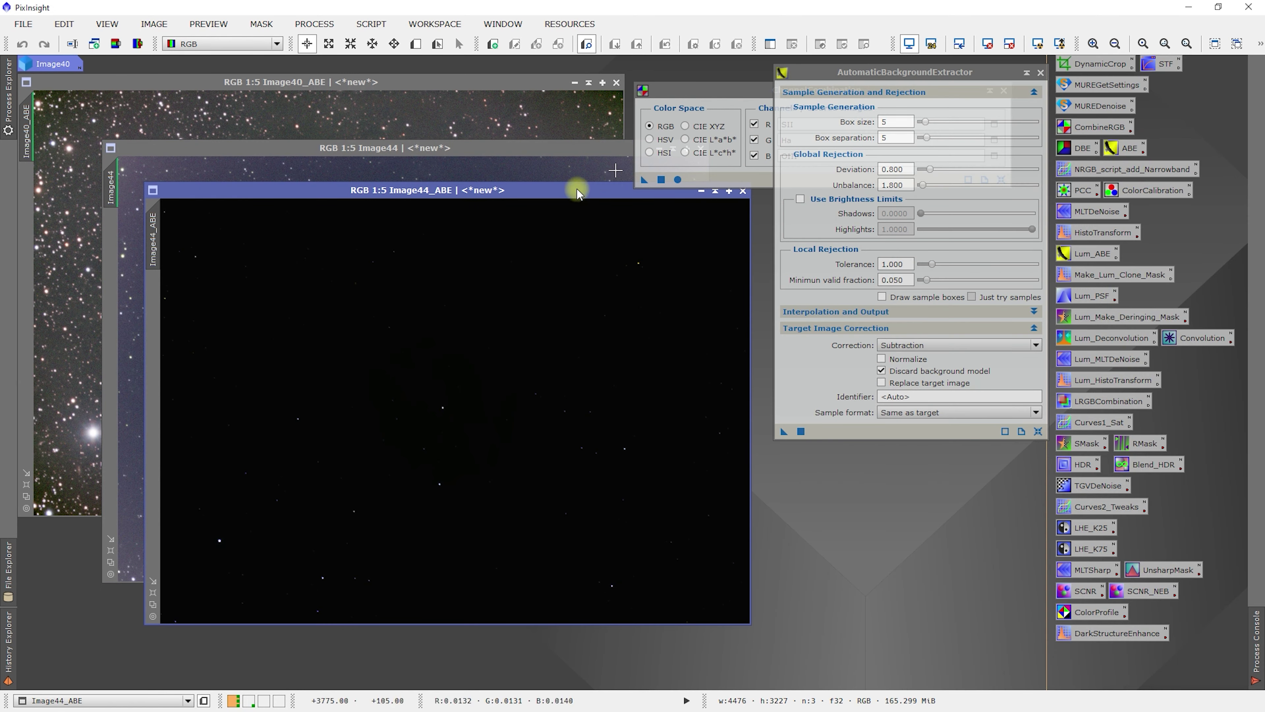
pyautogui.click(1038, 45)
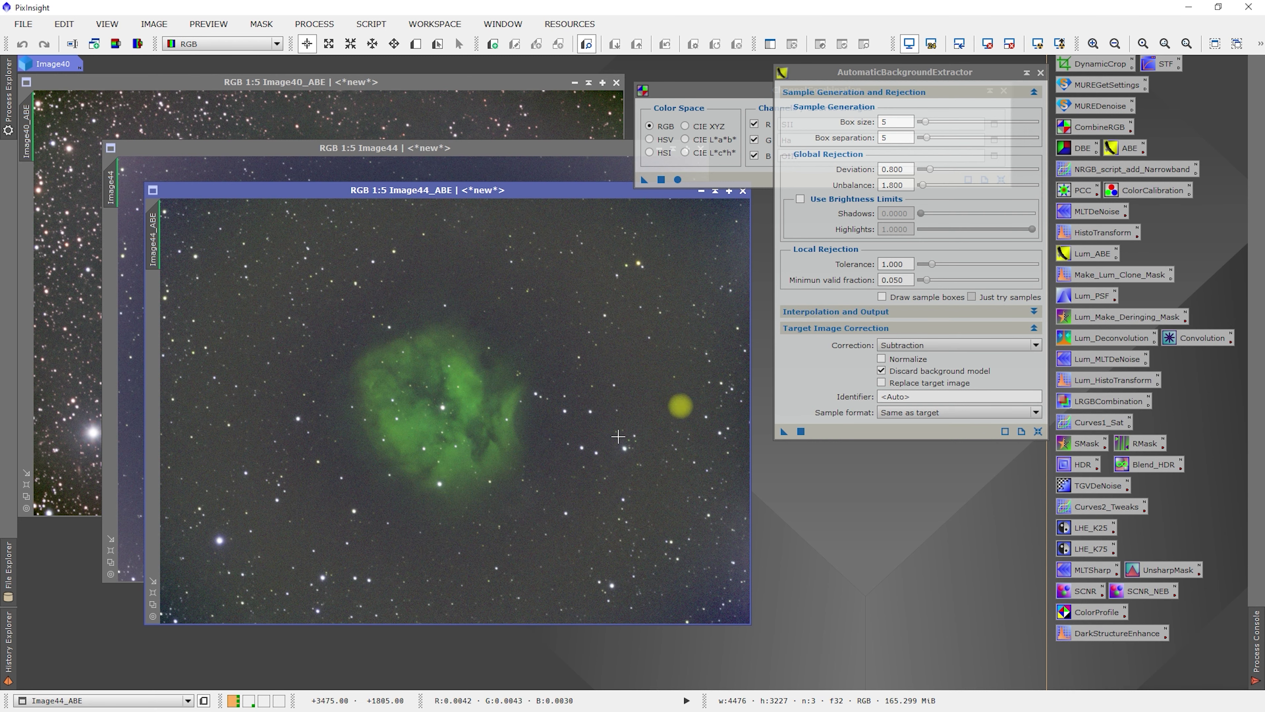
# Close both the background-corrected and the uncorrected SII-Ha-OIII images.
pyautogui.click(743, 193)
pyautogui.moveTo(571, 145); pyautogui.dragTo(593, 232)
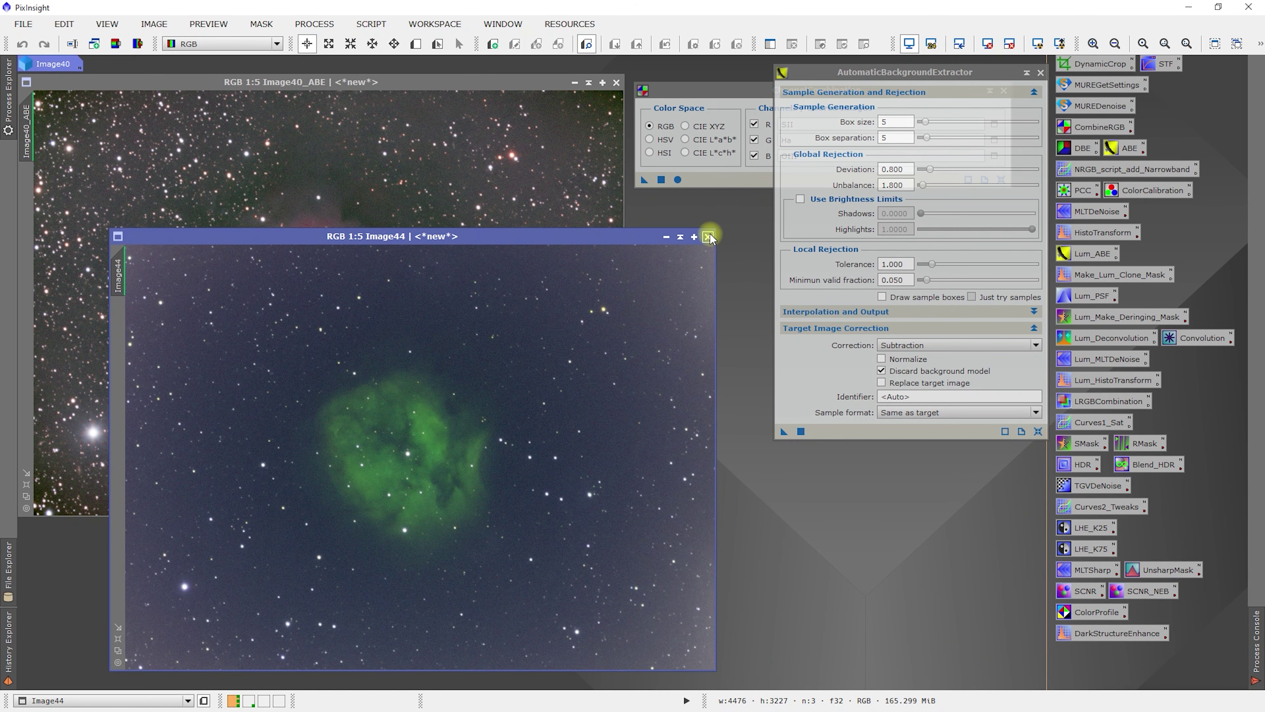
pyautogui.click(714, 234)
# Assign Ha to red and OIII to green, keeping OIII for blue, and combine them into a new auto-stretched image.
pyautogui.click(732, 92)
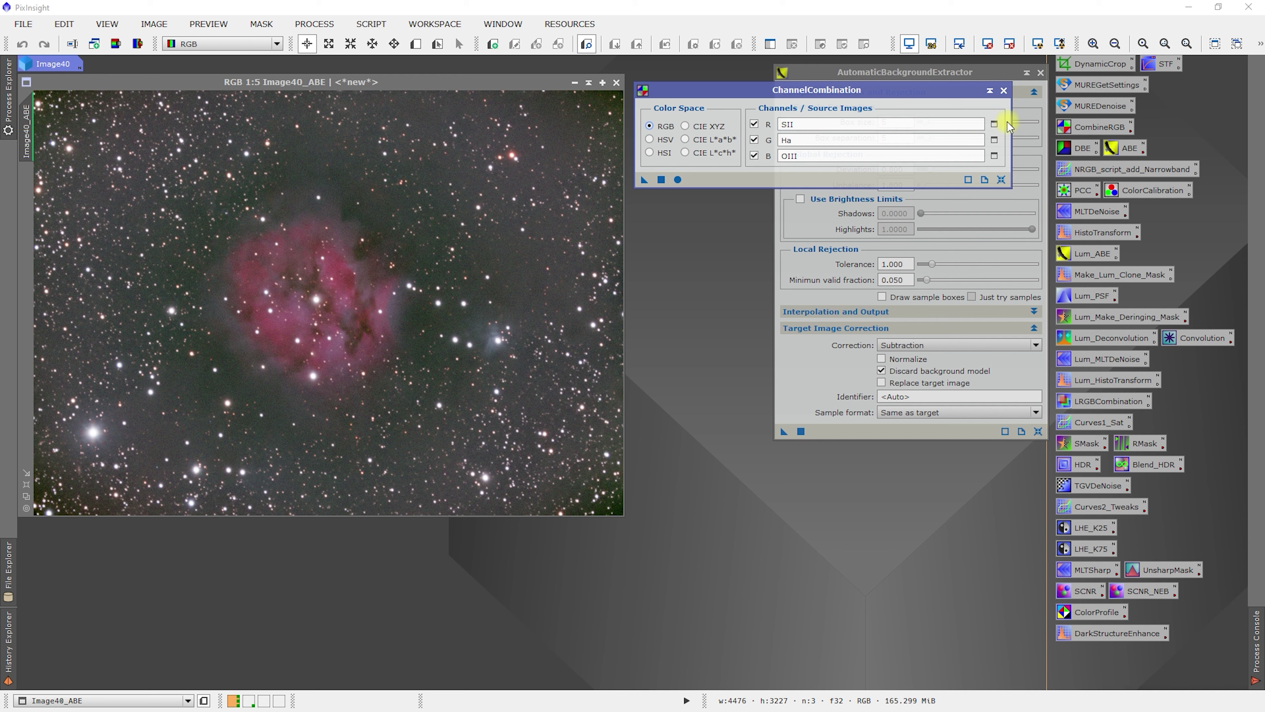
pyautogui.click(995, 125)
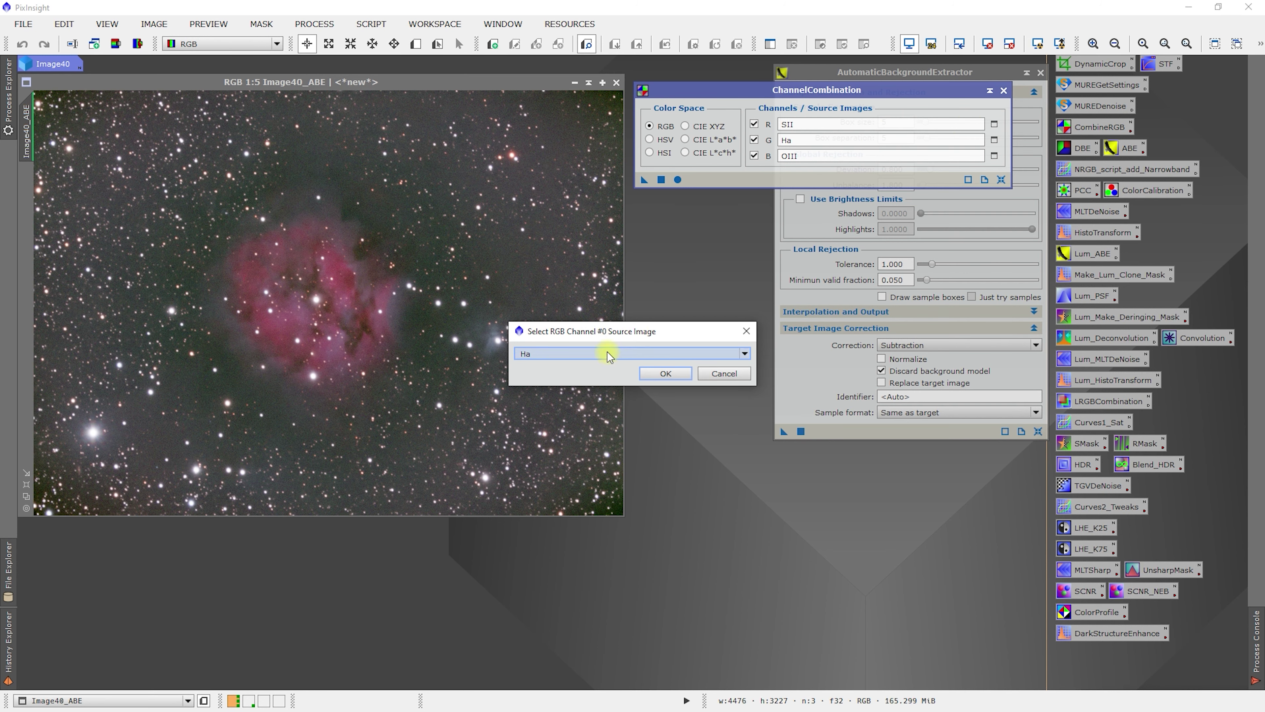
pyautogui.click(668, 374)
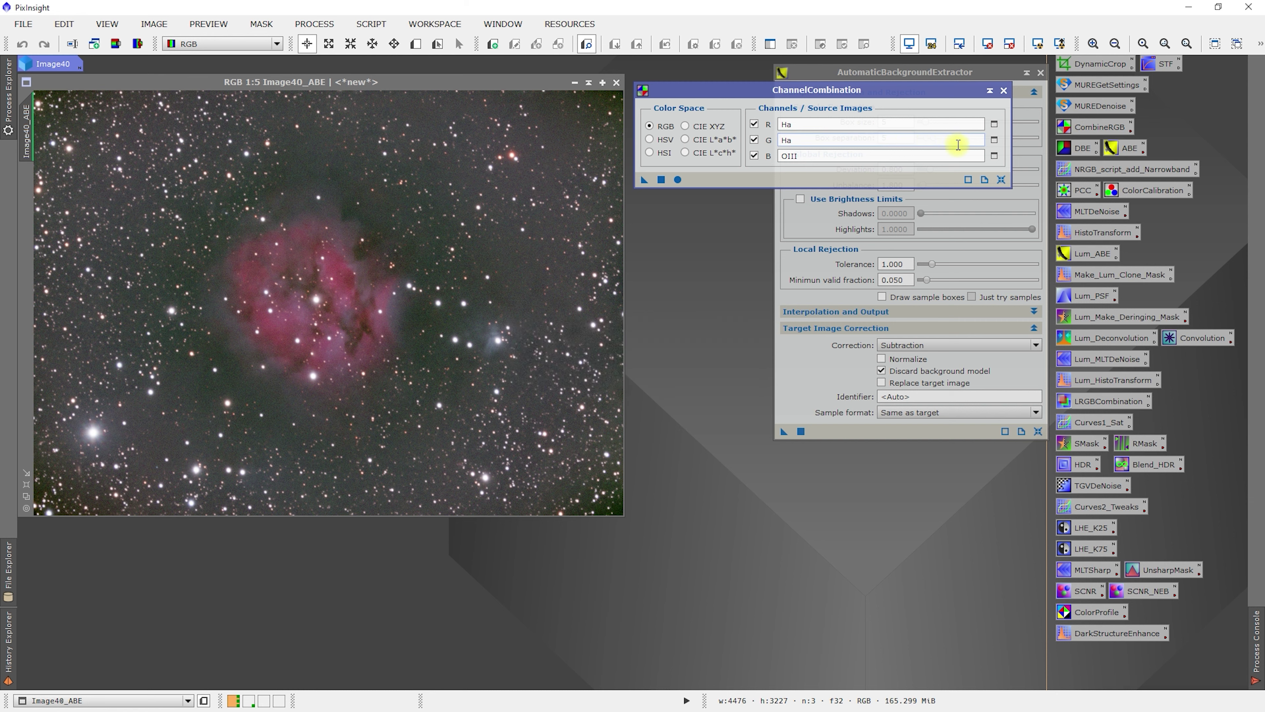
pyautogui.click(993, 141)
pyautogui.click(625, 353)
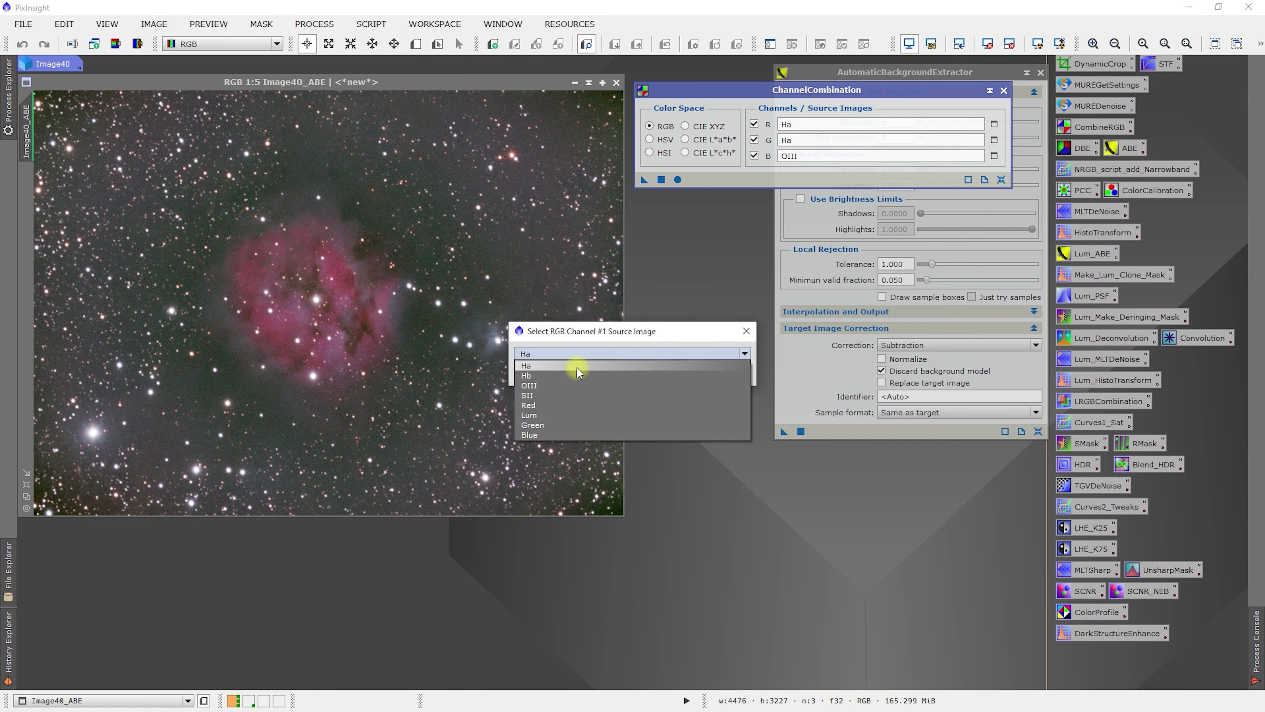
pyautogui.click(548, 387)
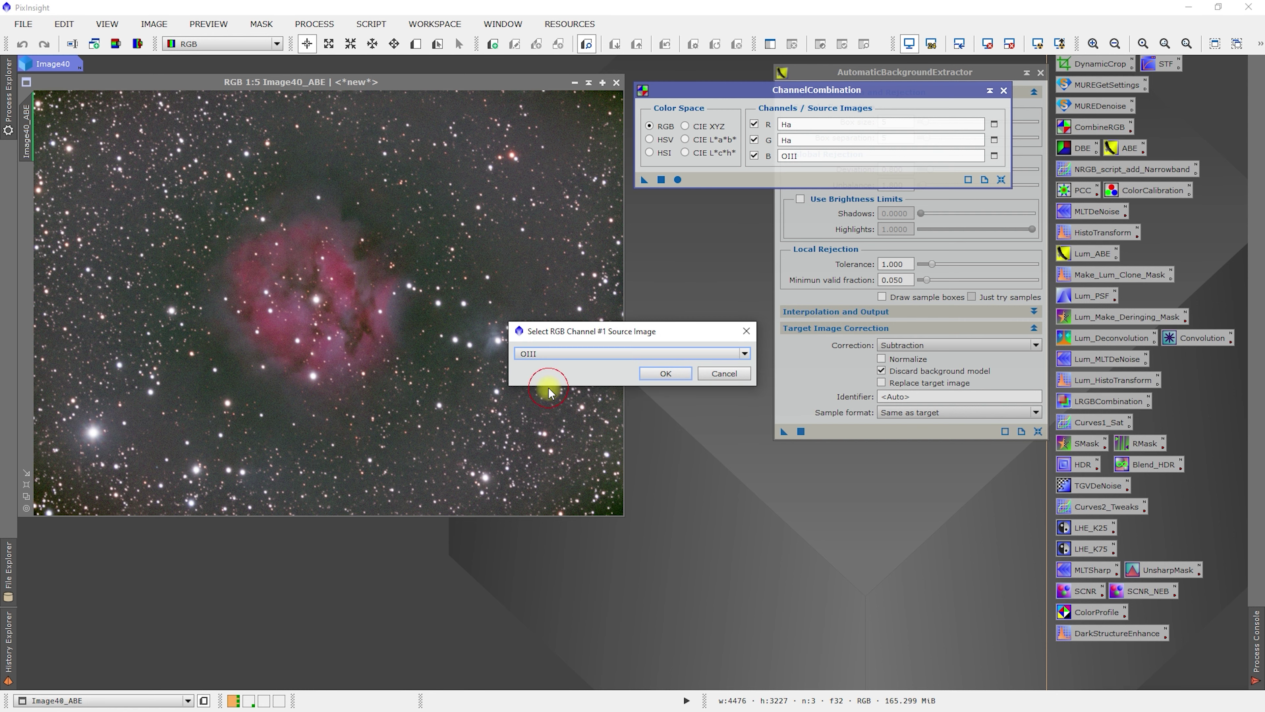
pyautogui.click(666, 374)
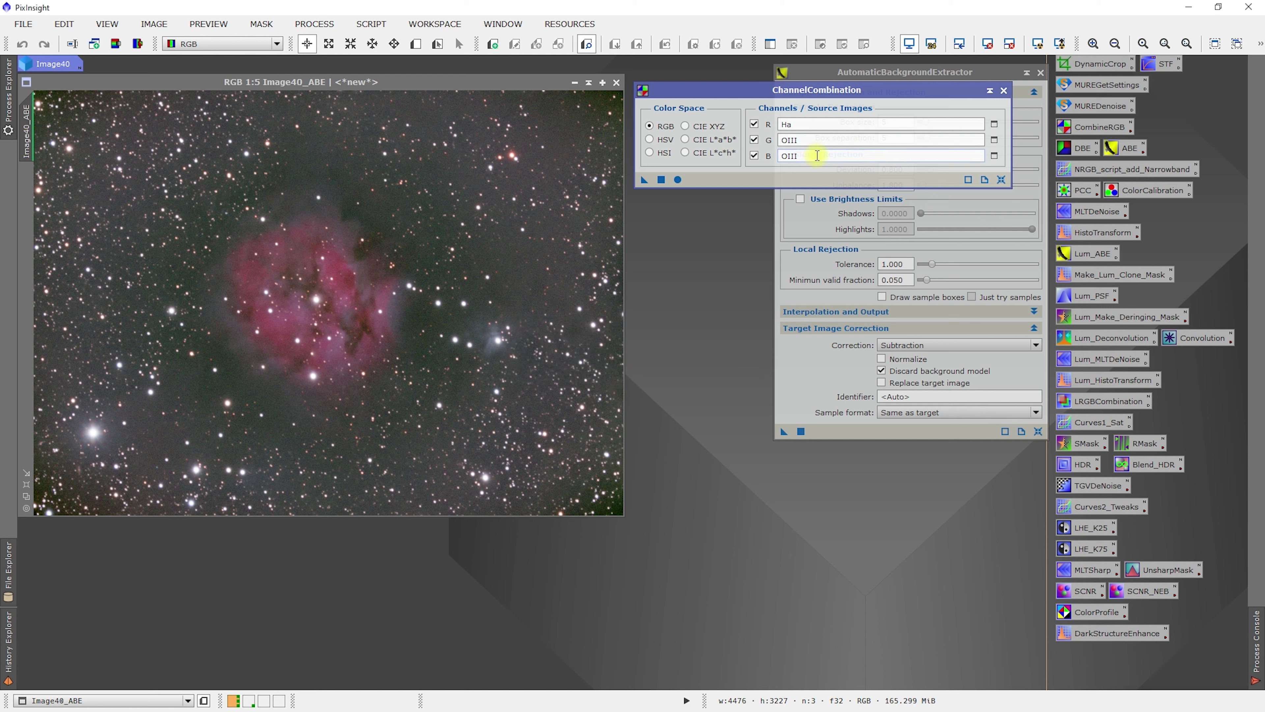
pyautogui.click(678, 180)
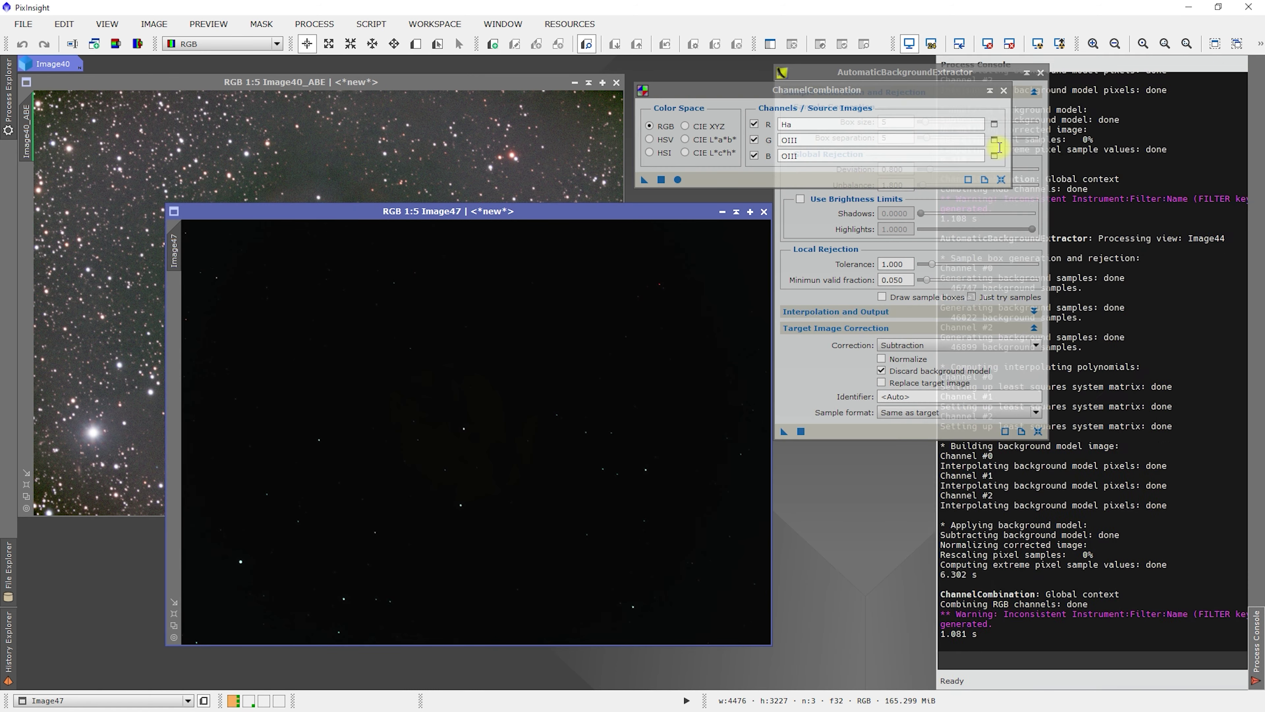
pyautogui.click(1039, 45)
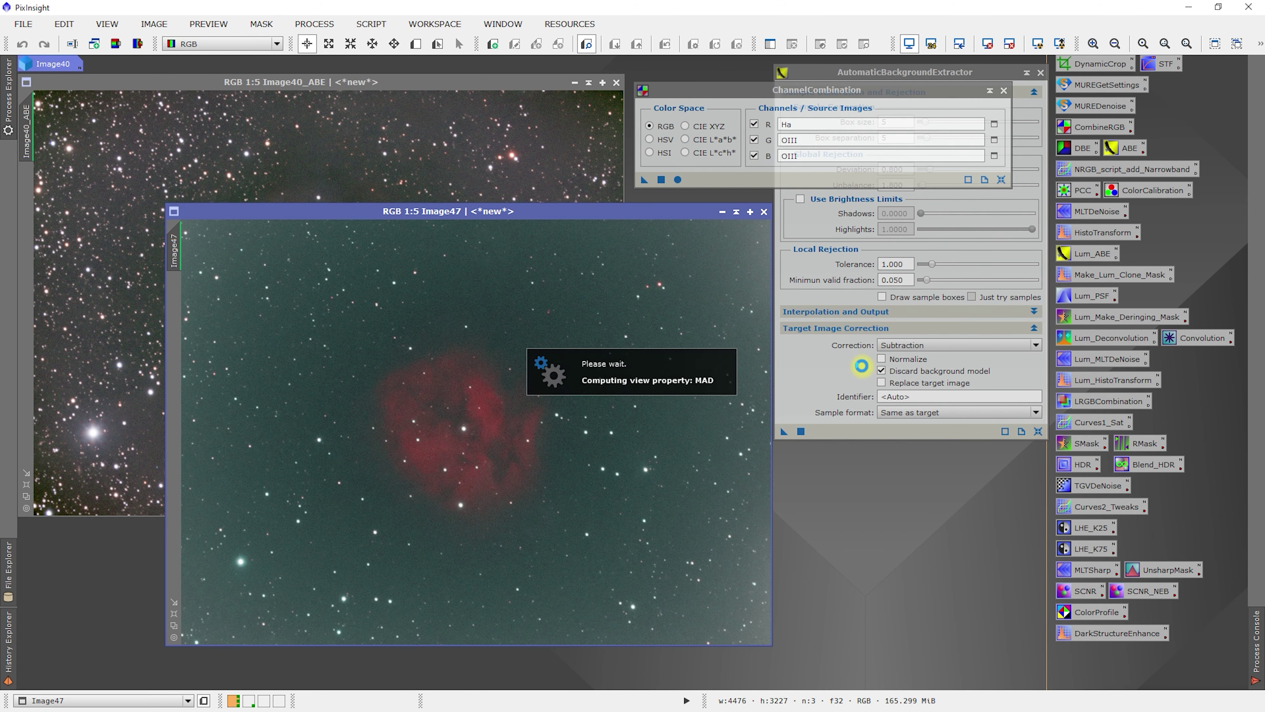
# Subtract the background gradient from the Ha-OIII-OIII image, auto-stretch the corrected result and place its window over the uncorrected one.
pyautogui.click(799, 432)
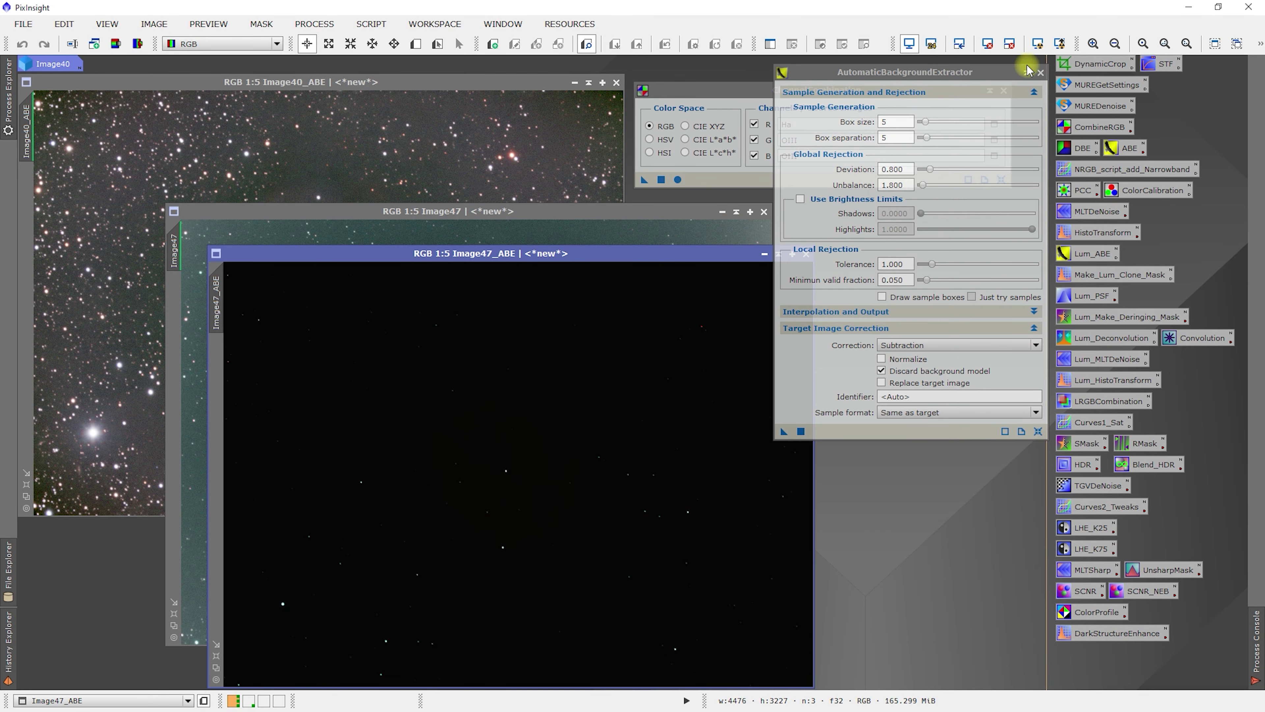
pyautogui.click(1039, 45)
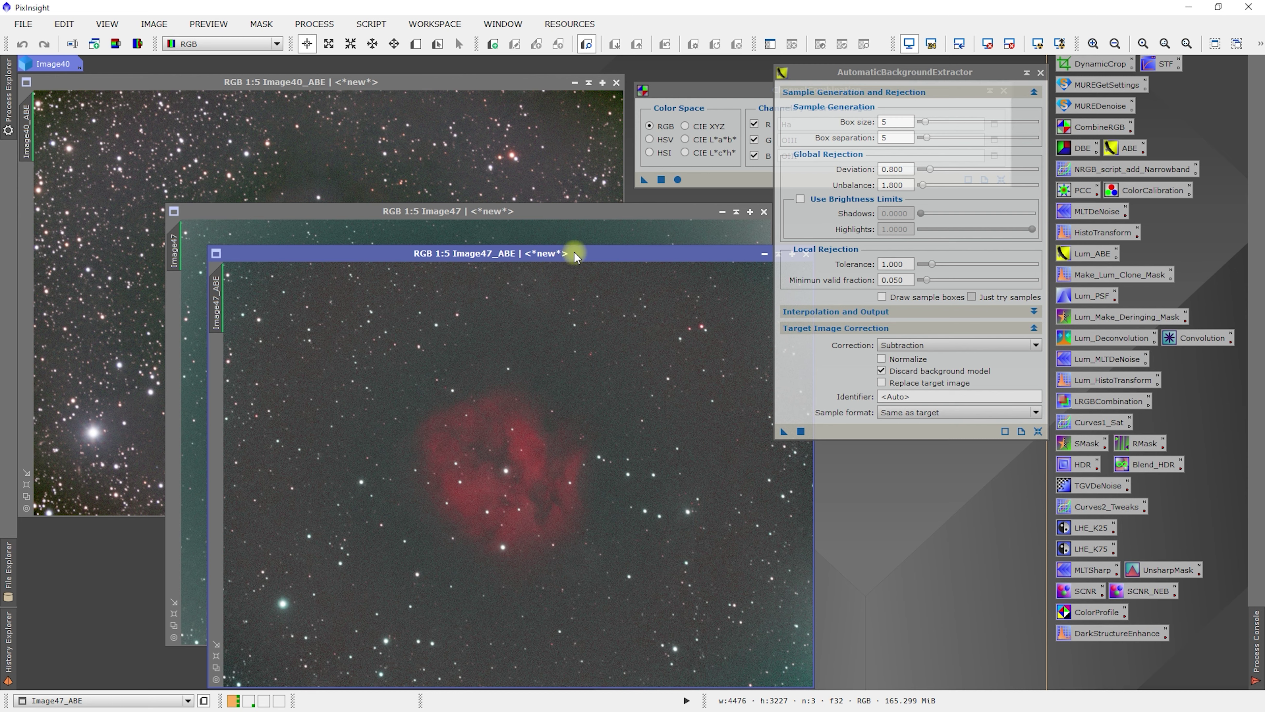
pyautogui.moveTo(574, 254); pyautogui.dragTo(528, 209)
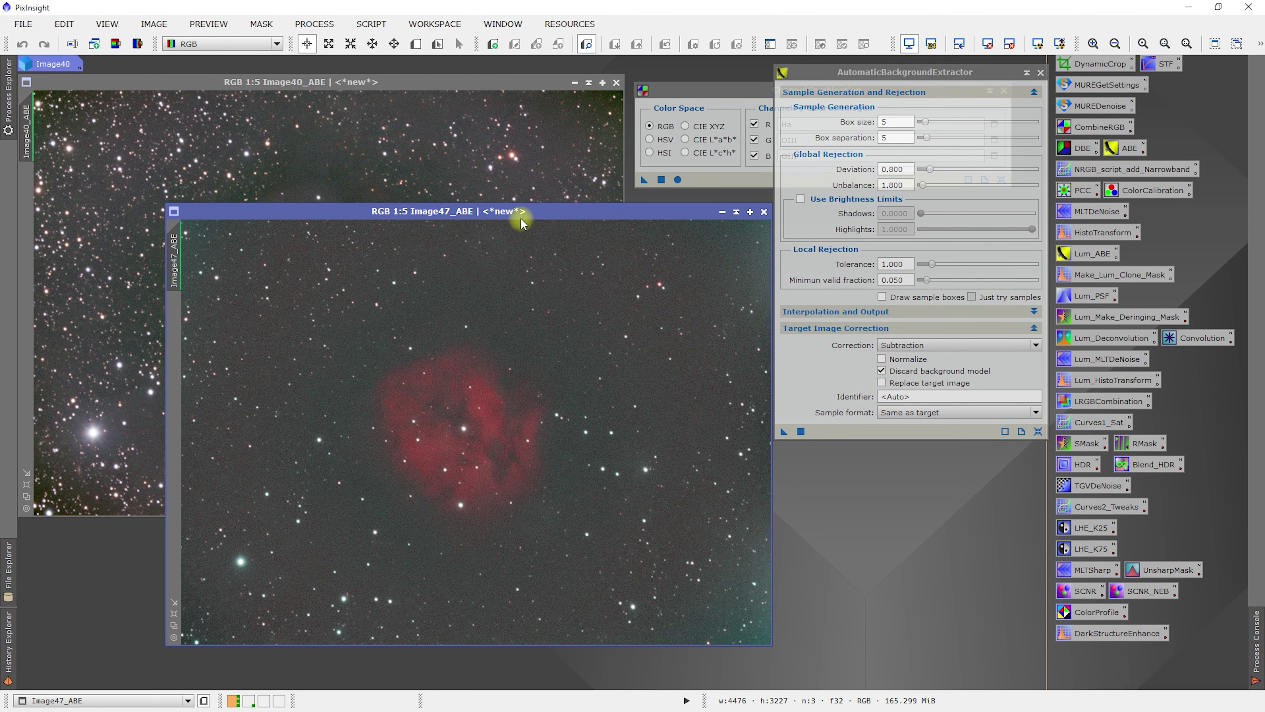
# Compare the corrected Ha-OIII-OIII image with Image40_ABE, and close both the corrected and uncorrected Ha-OIII-OIII images.
pyautogui.click(410, 156)
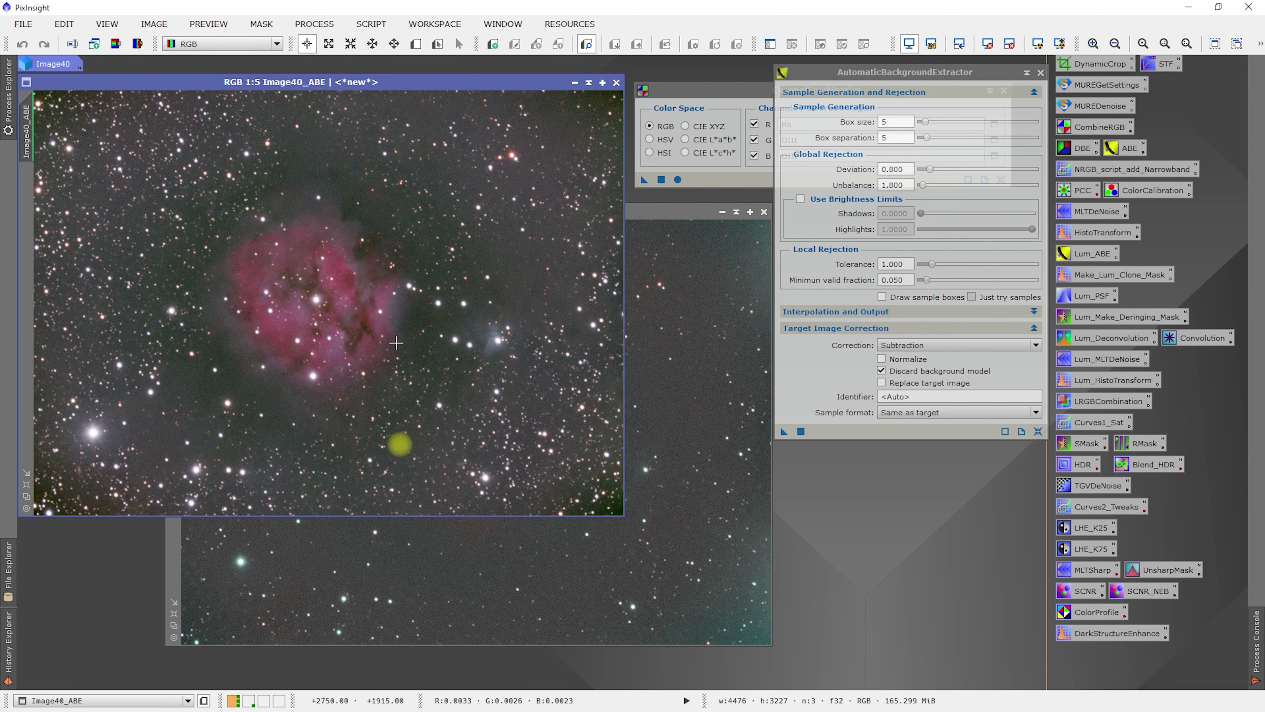
pyautogui.click(424, 554)
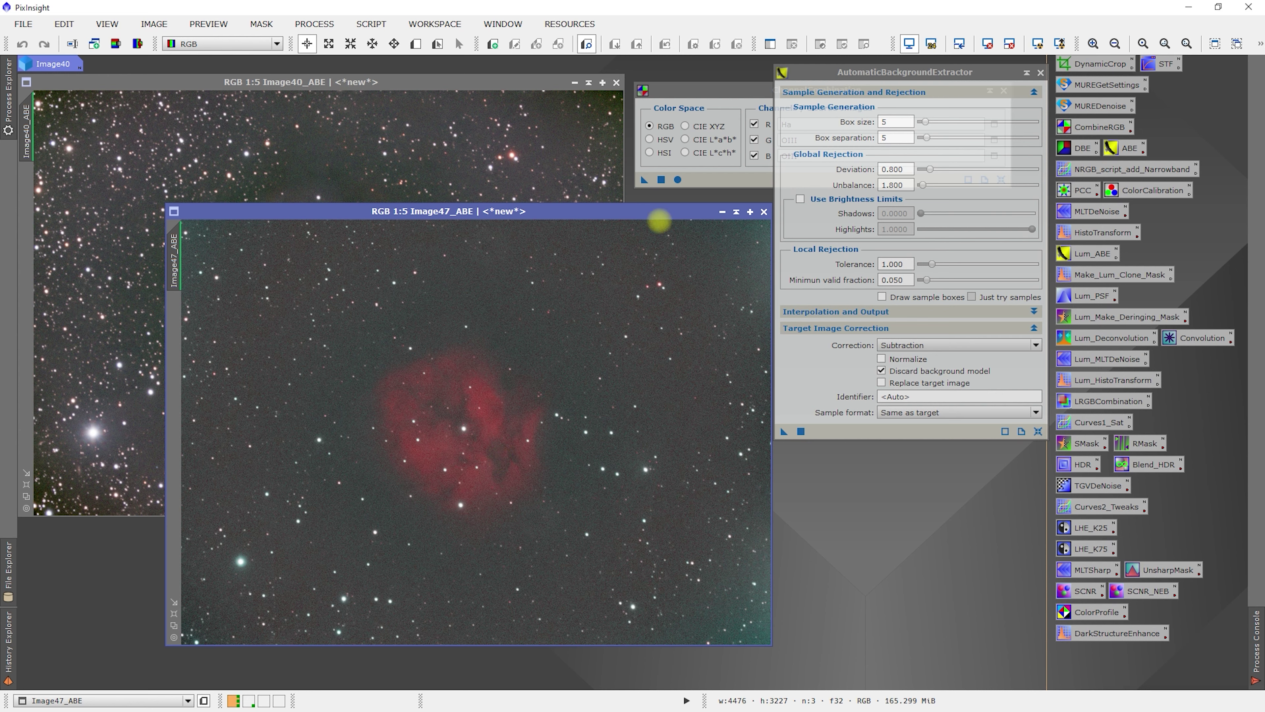
pyautogui.click(764, 212)
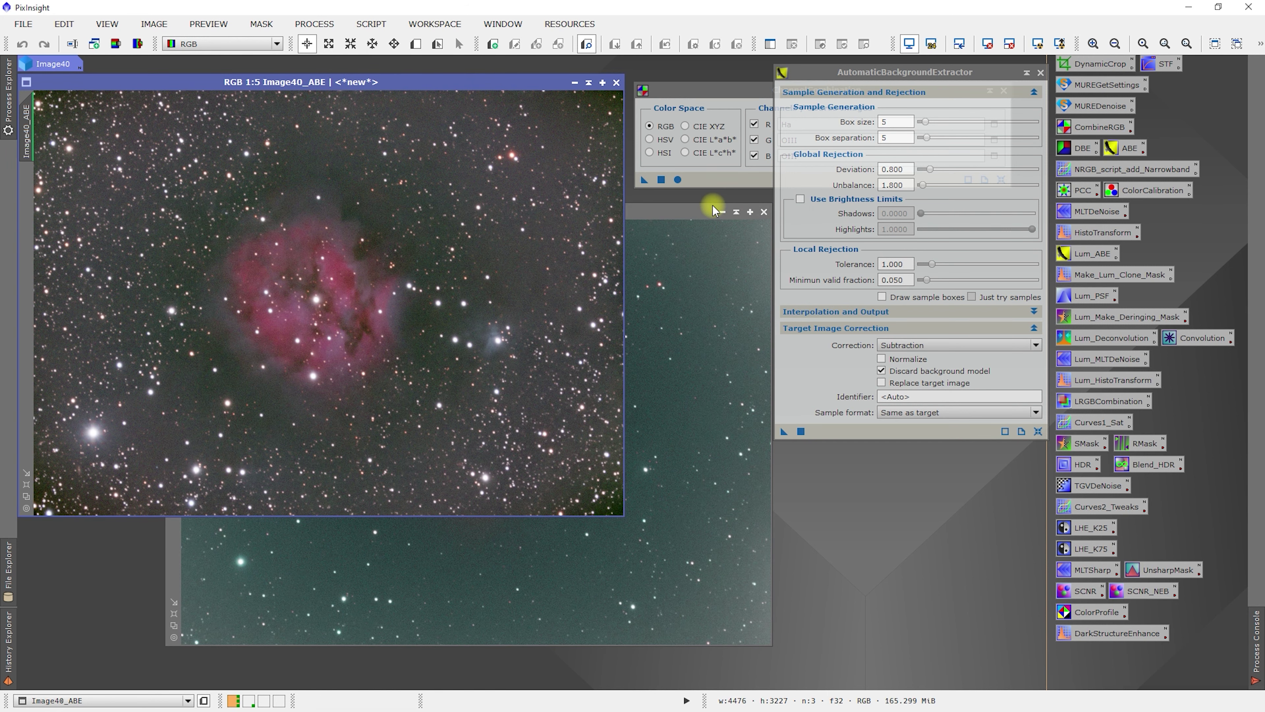
pyautogui.click(764, 212)
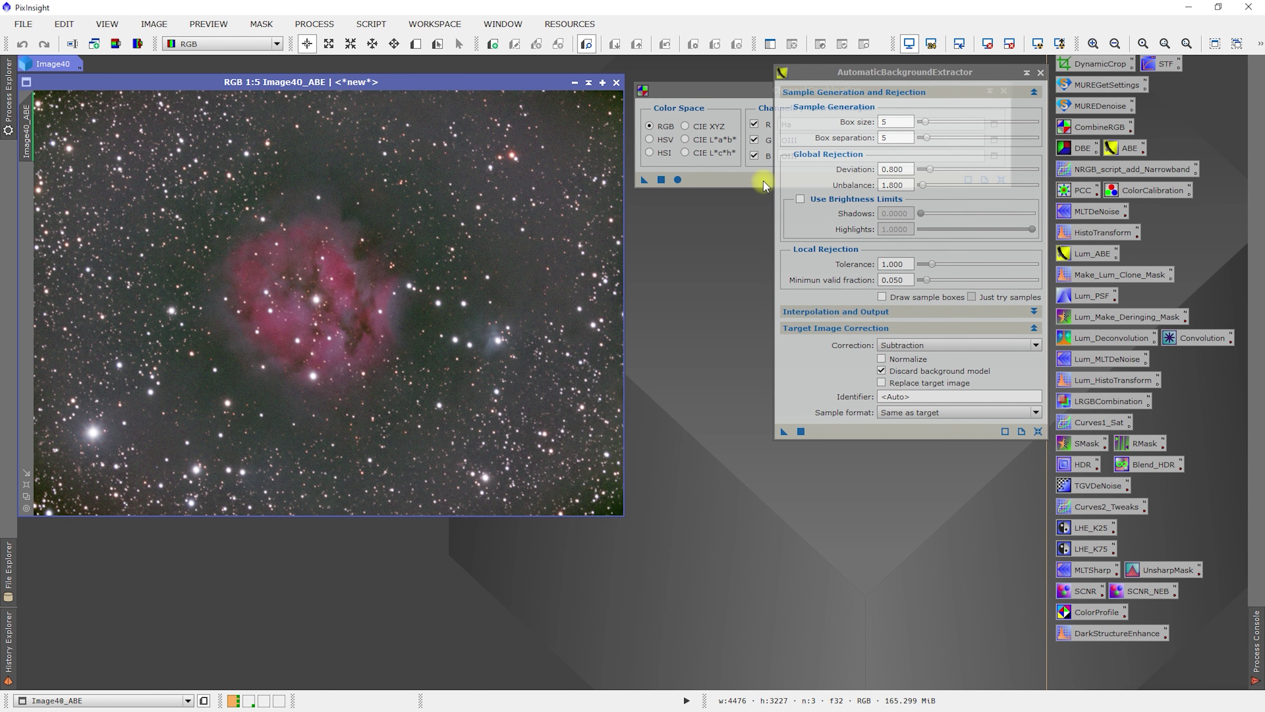
pyautogui.click(732, 94)
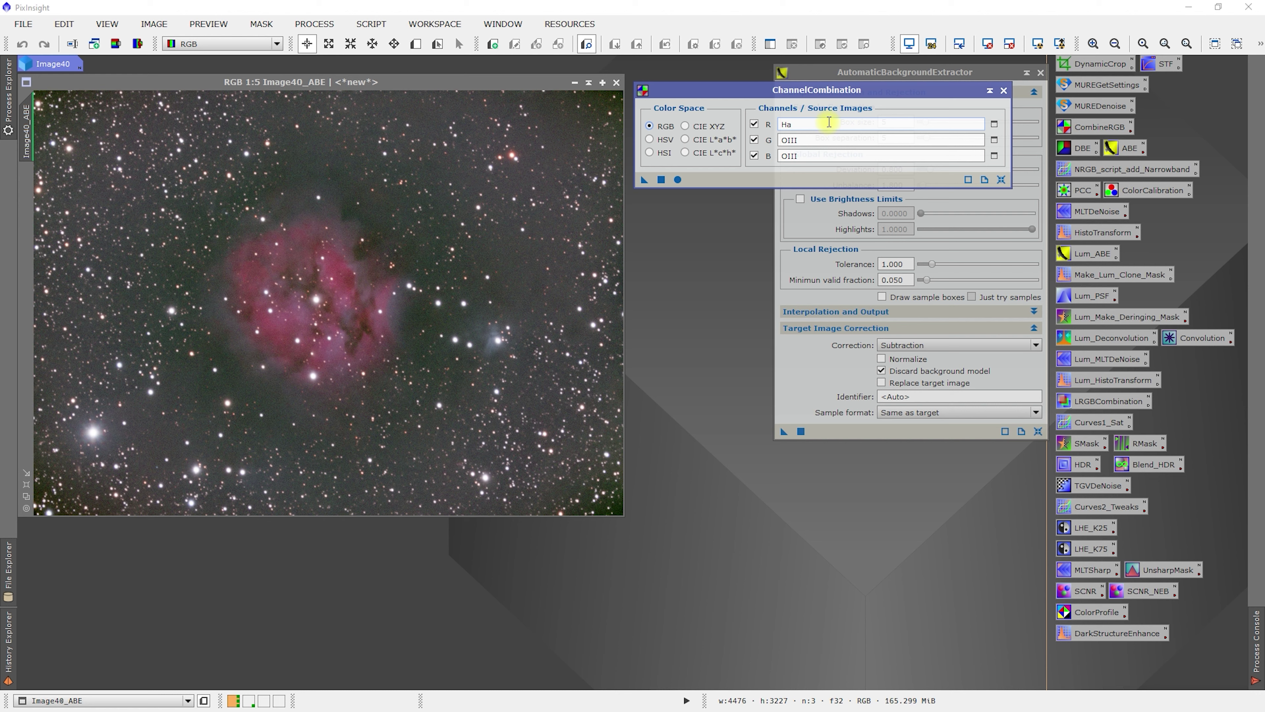
pyautogui.click(995, 155)
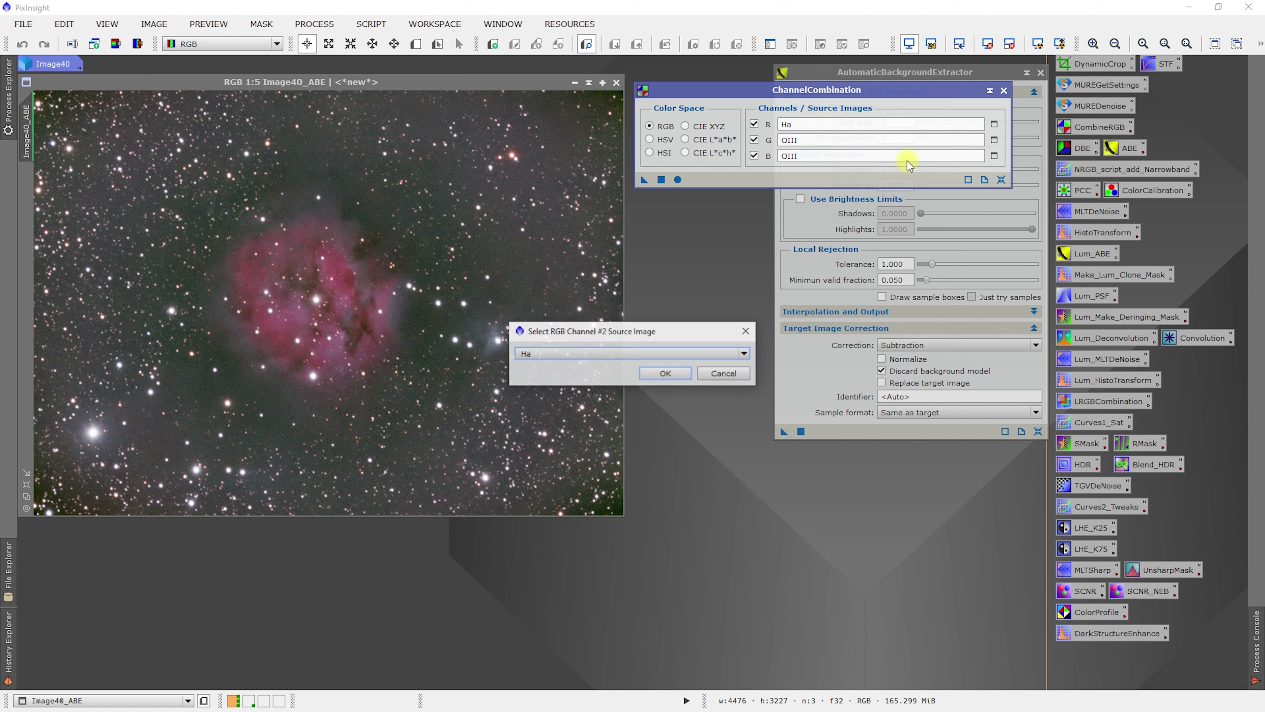
pyautogui.click(621, 353)
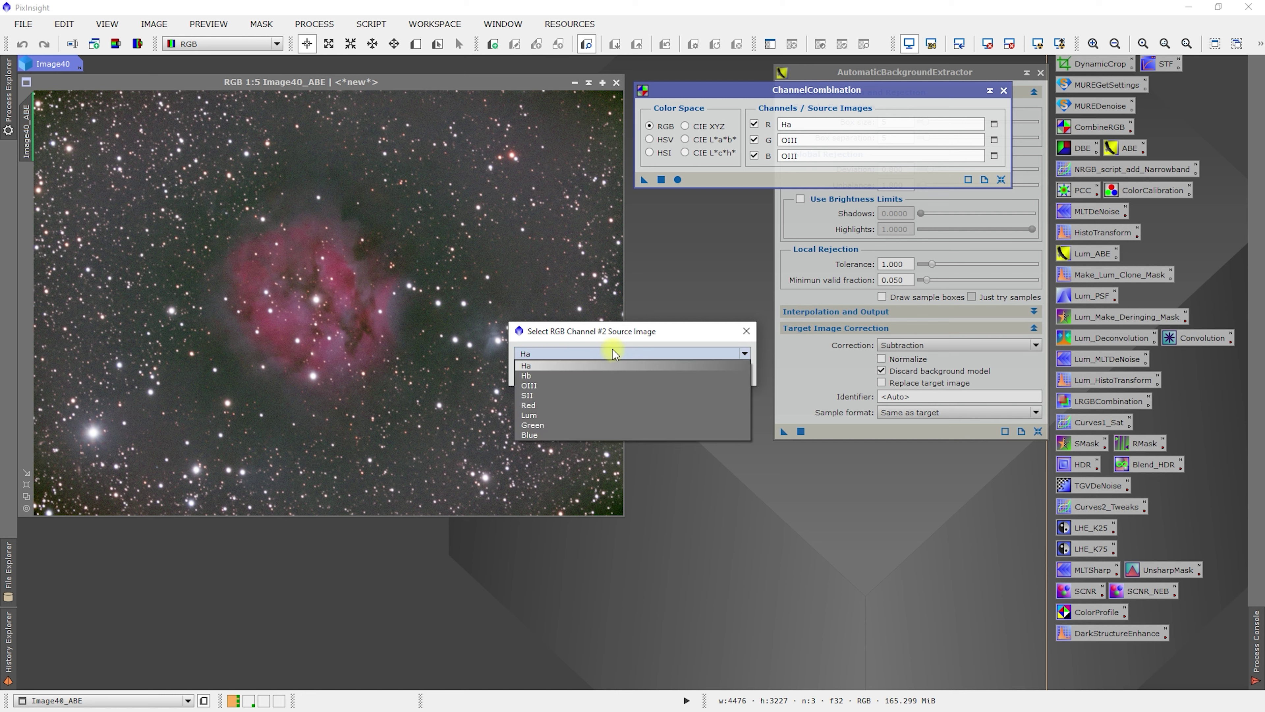
pyautogui.click(670, 339)
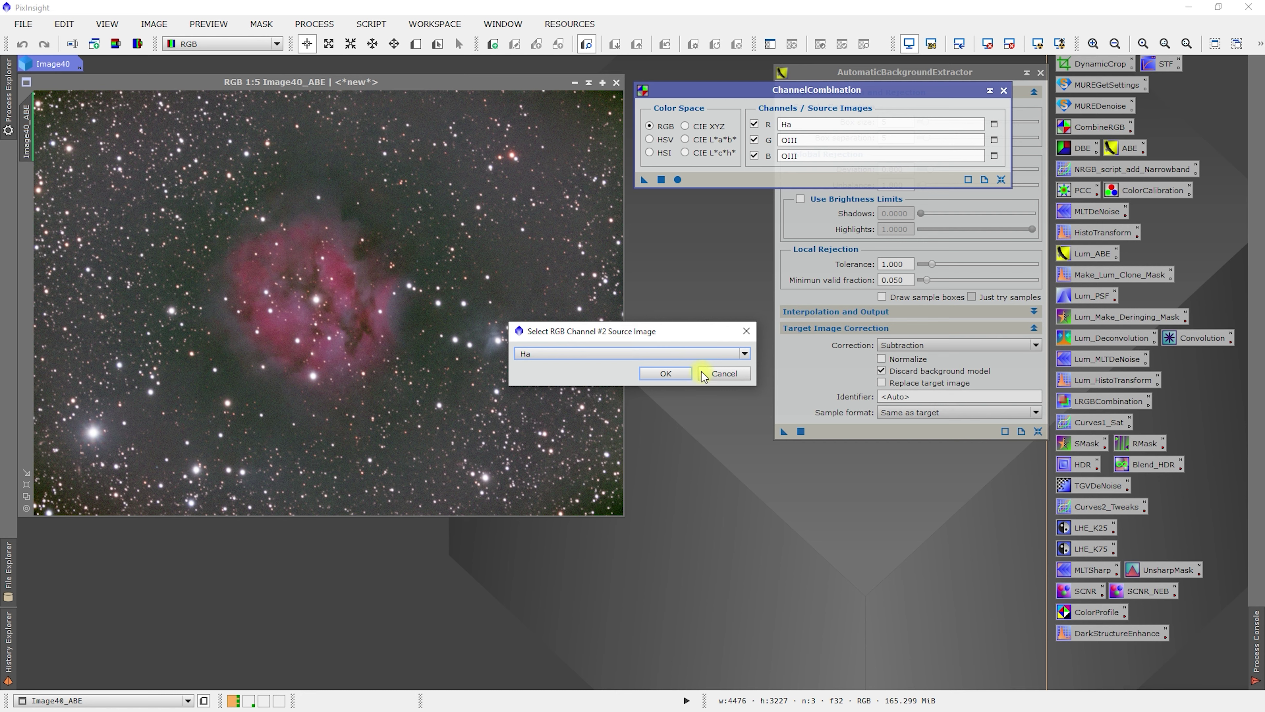
pyautogui.click(725, 373)
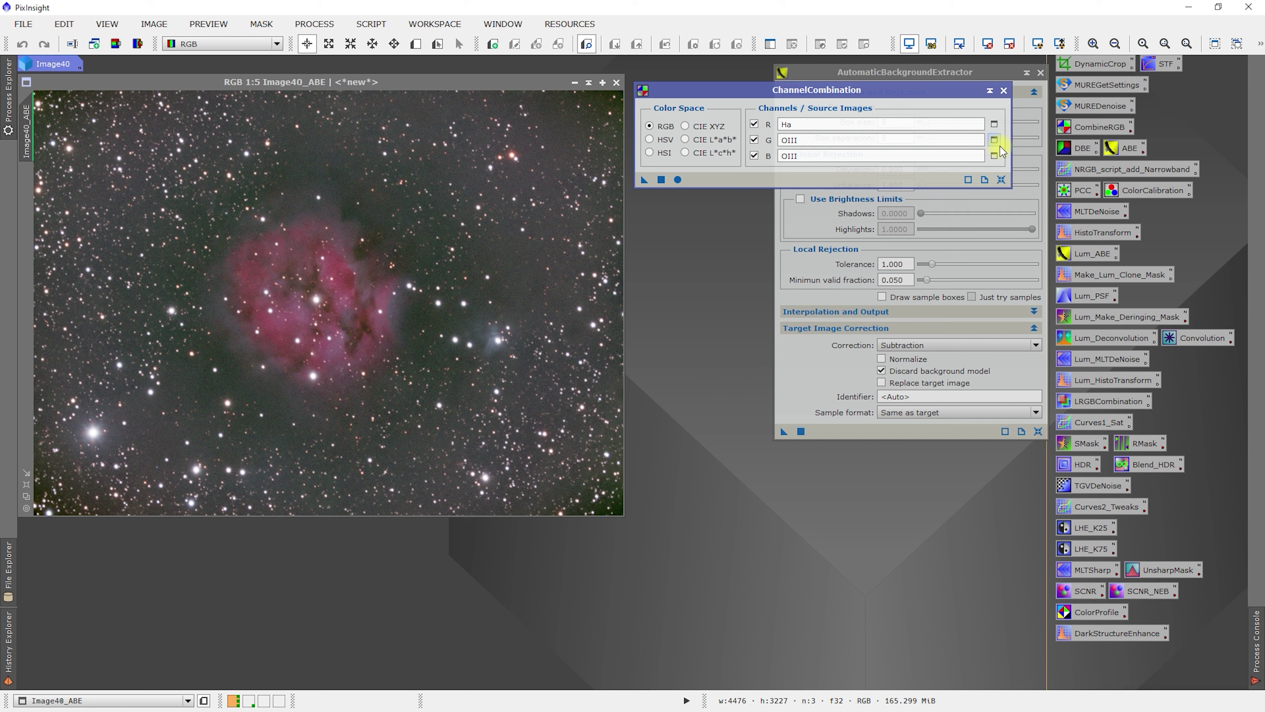
# Assign Hb to green, keeping Ha for red and OIII for blue, and combine them into a new auto-stretched image.
pyautogui.click(994, 140)
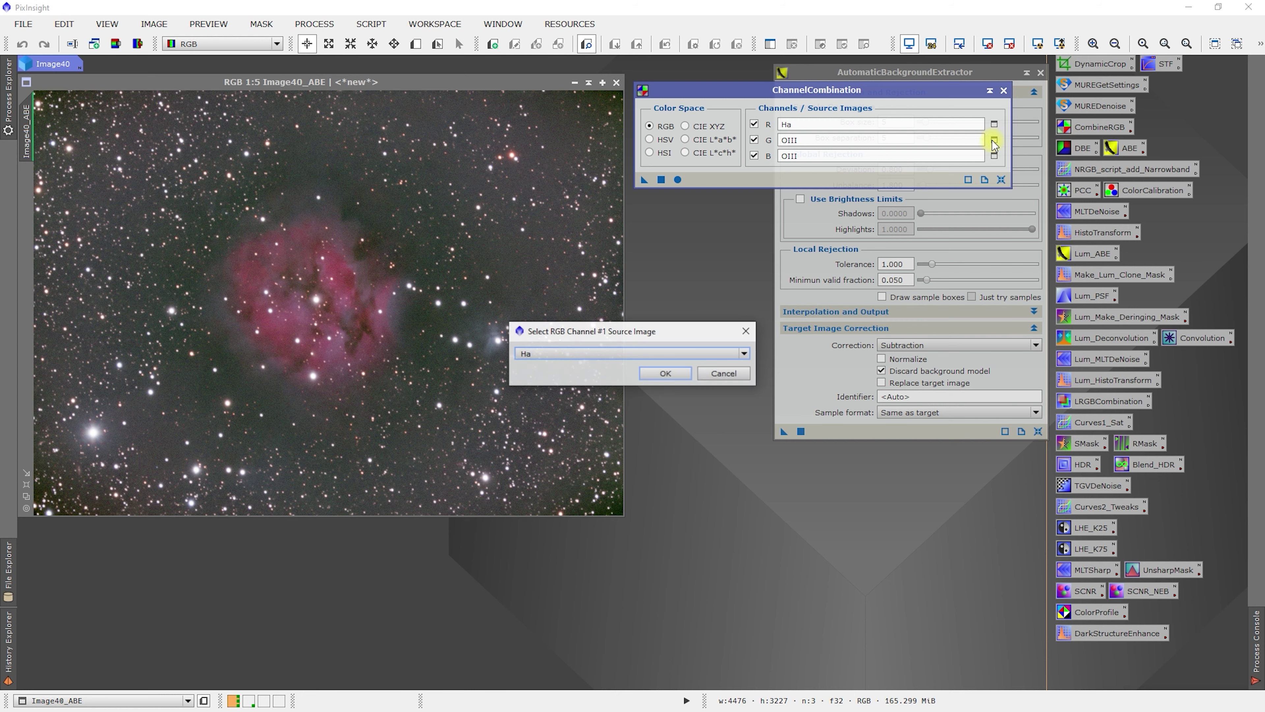
pyautogui.click(601, 353)
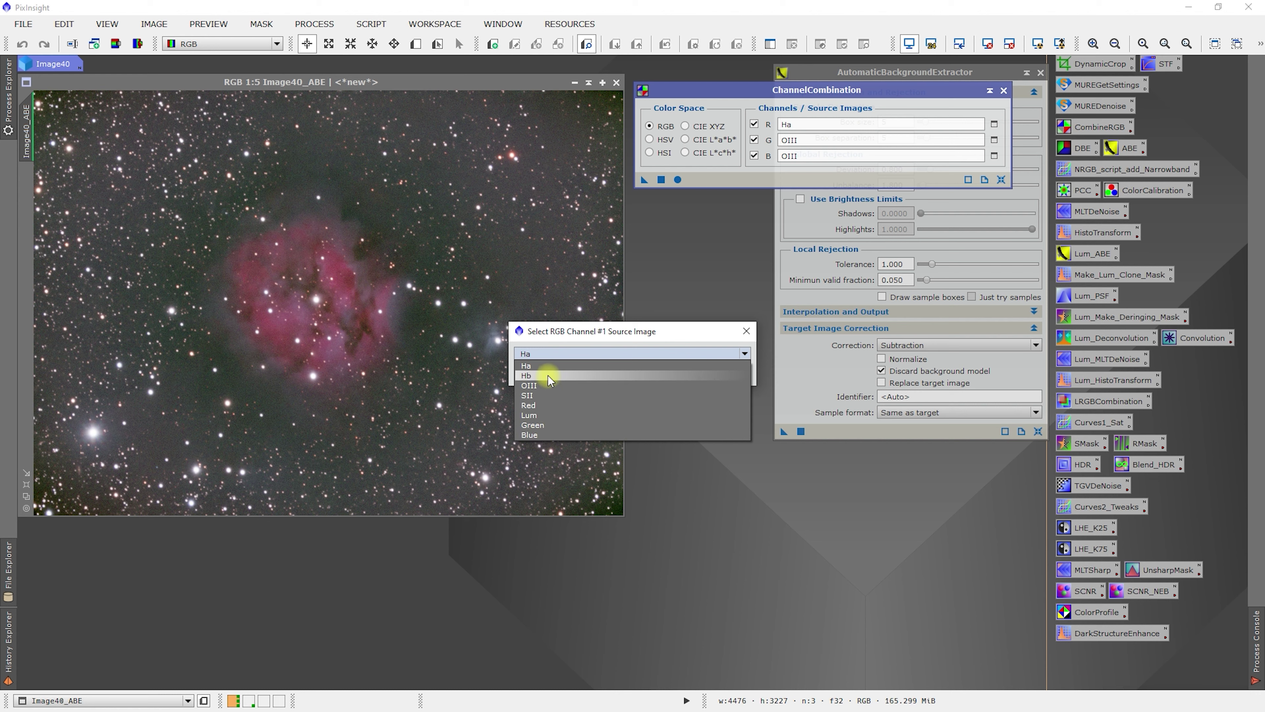
pyautogui.click(548, 377)
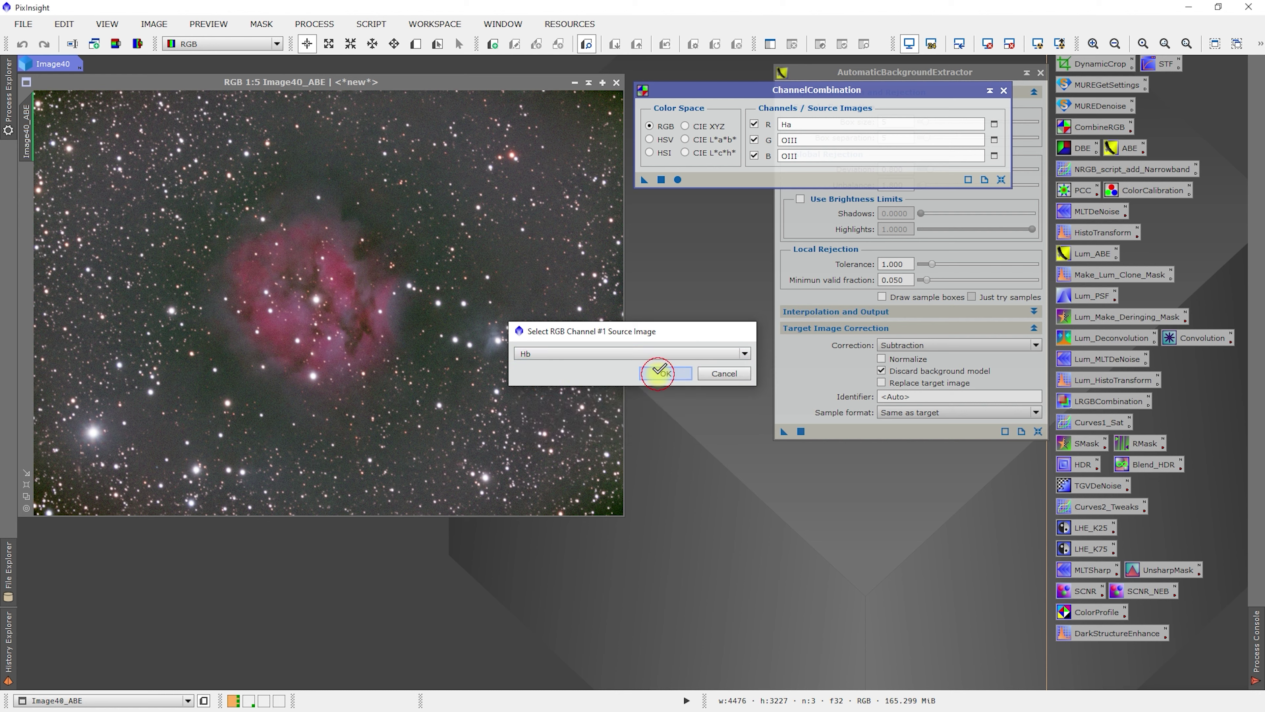
pyautogui.click(658, 371)
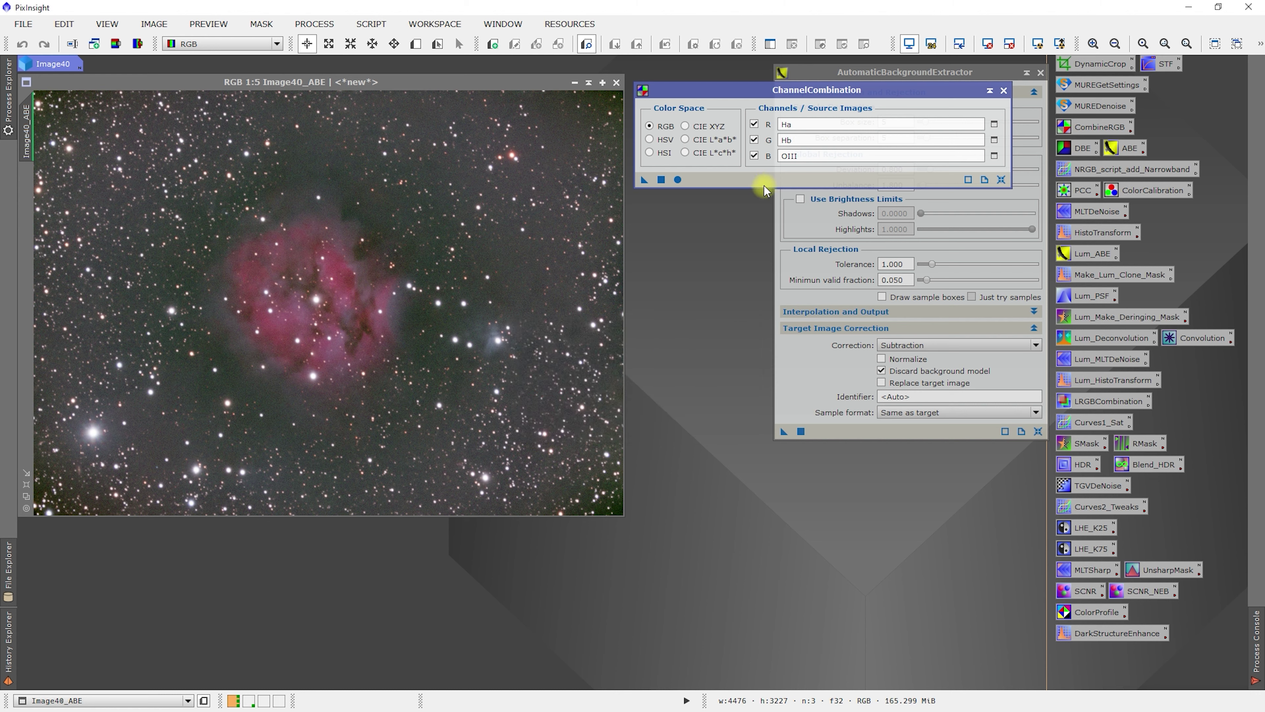
pyautogui.click(678, 179)
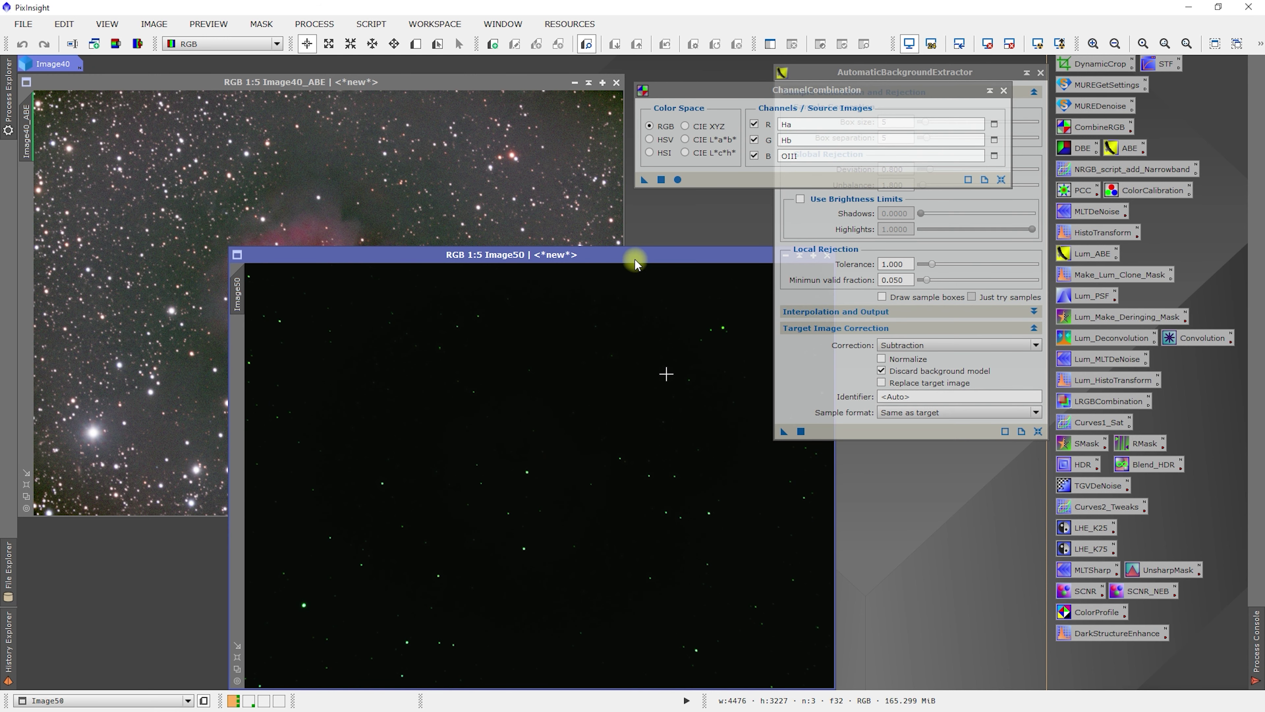
pyautogui.moveTo(630, 255); pyautogui.dragTo(433, 130)
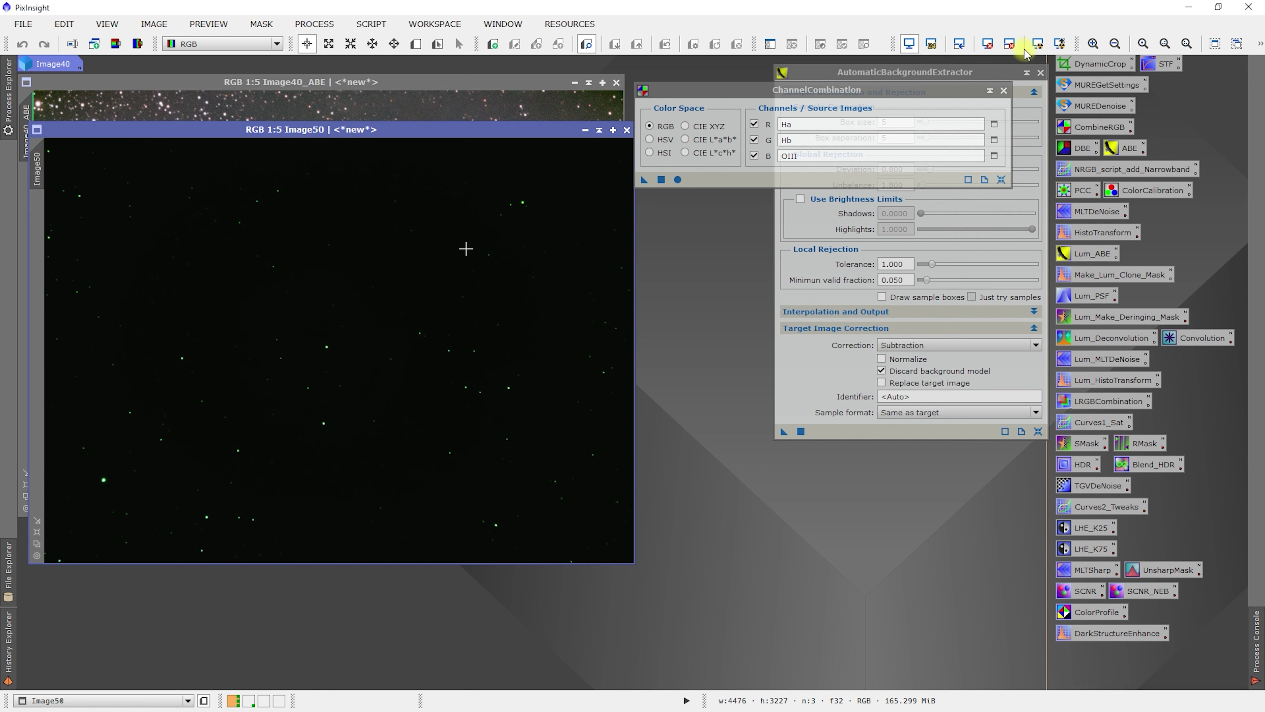
pyautogui.click(1037, 45)
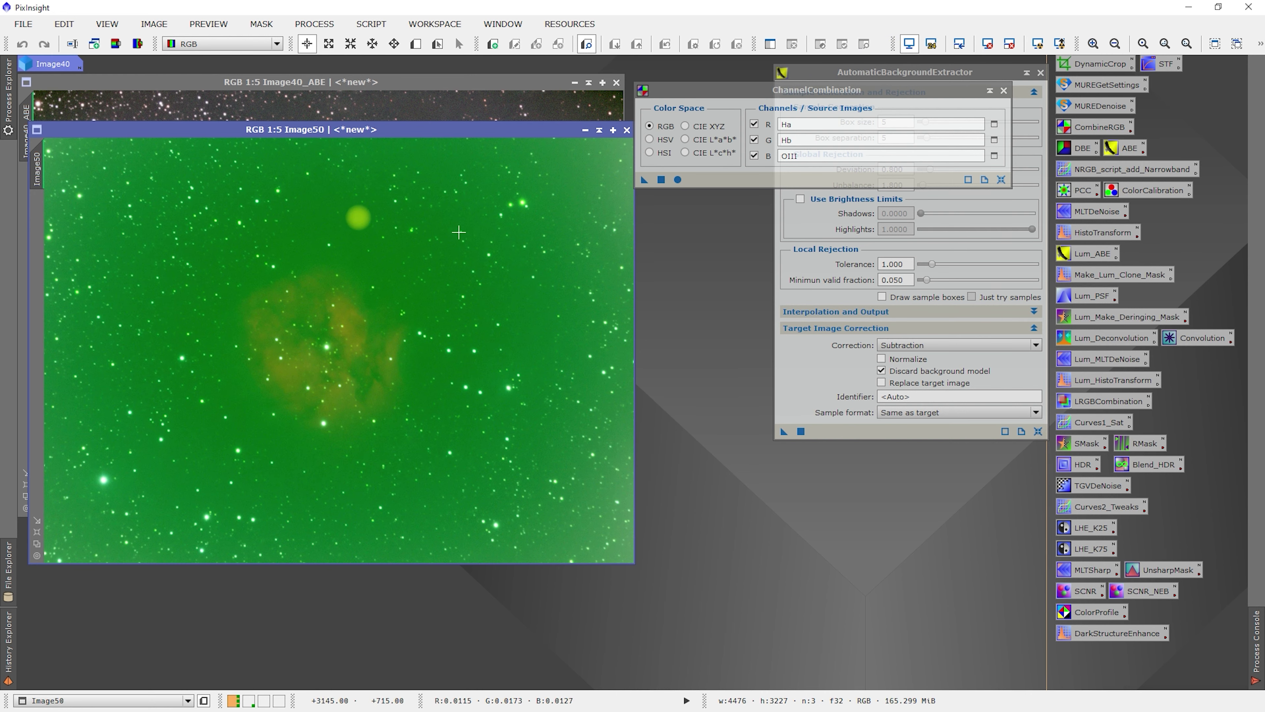
# Subtract the background gradient from the Ha-Hb-OIII image, auto-stretch the corrected result and close the uncorrected image.
pyautogui.moveTo(784, 433); pyautogui.dragTo(464, 350)
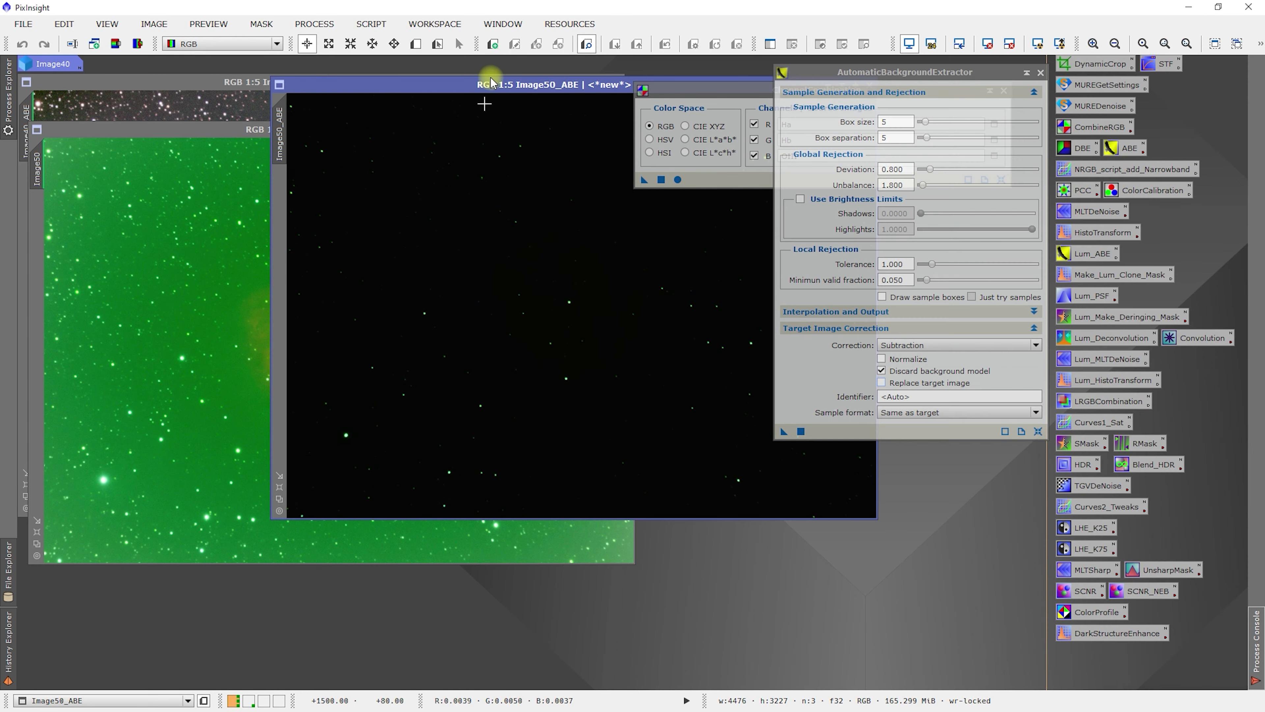
pyautogui.click(1038, 44)
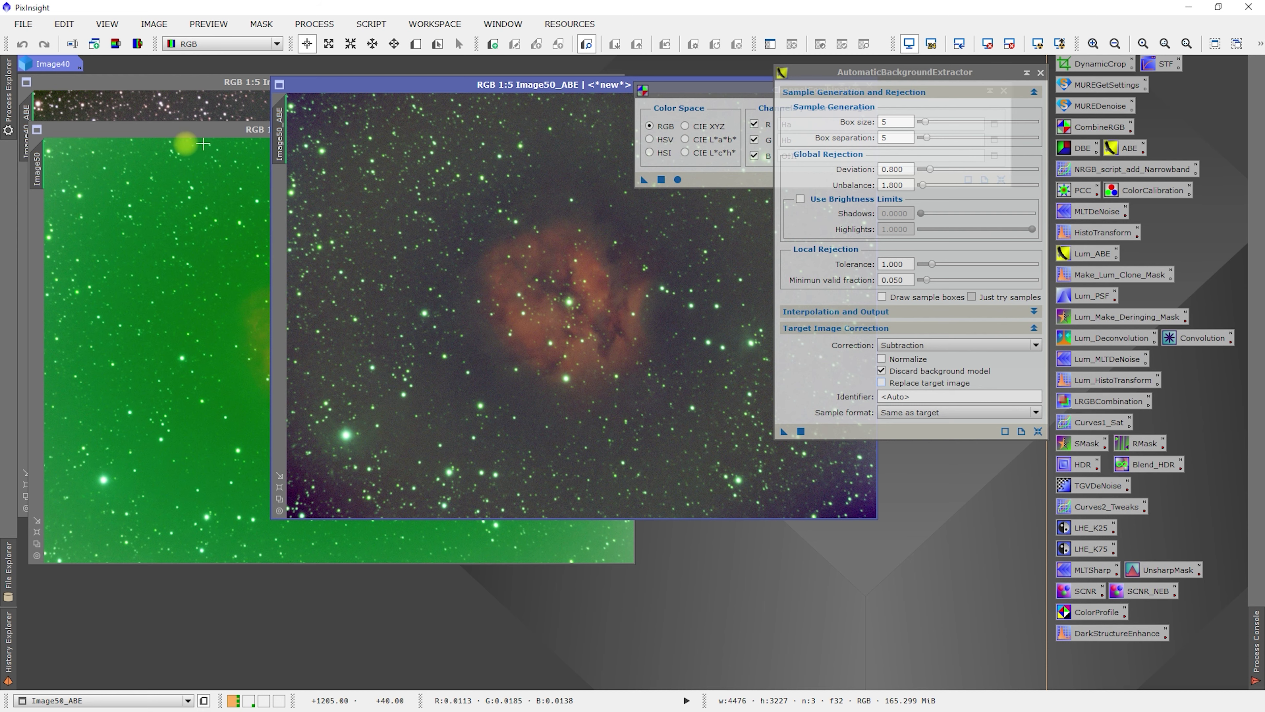
pyautogui.moveTo(188, 136); pyautogui.dragTo(192, 204)
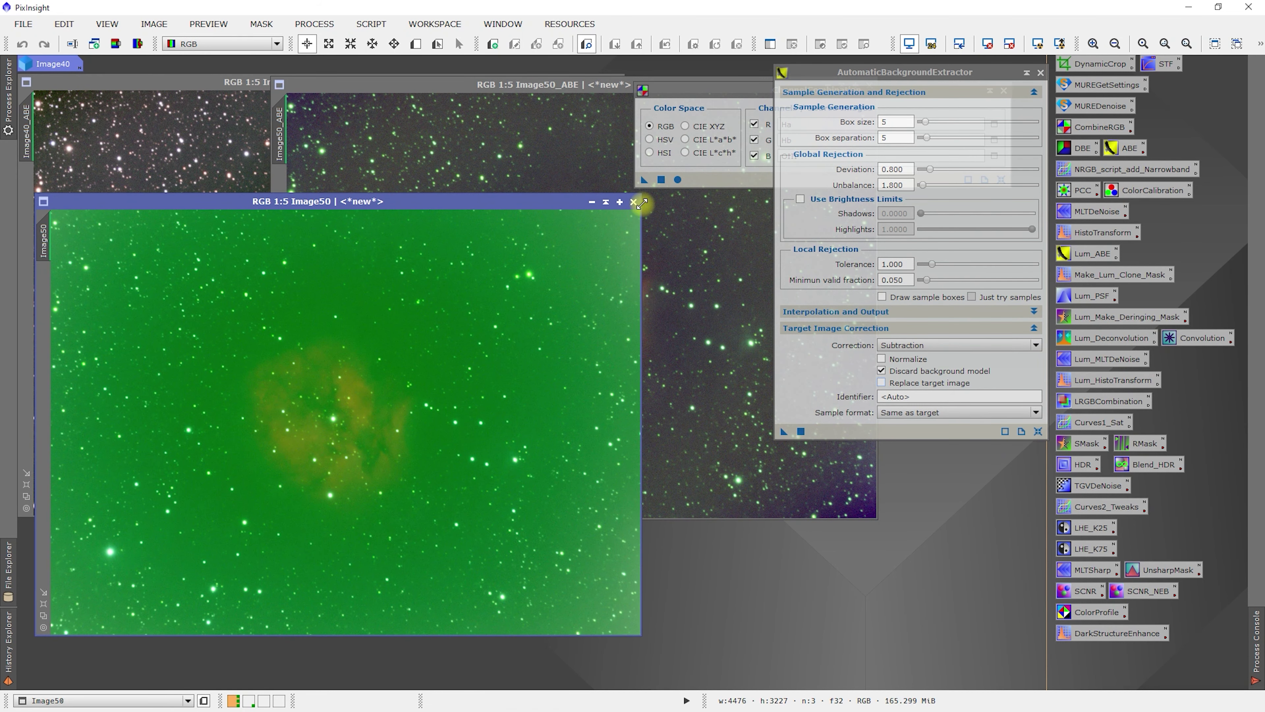
pyautogui.click(634, 202)
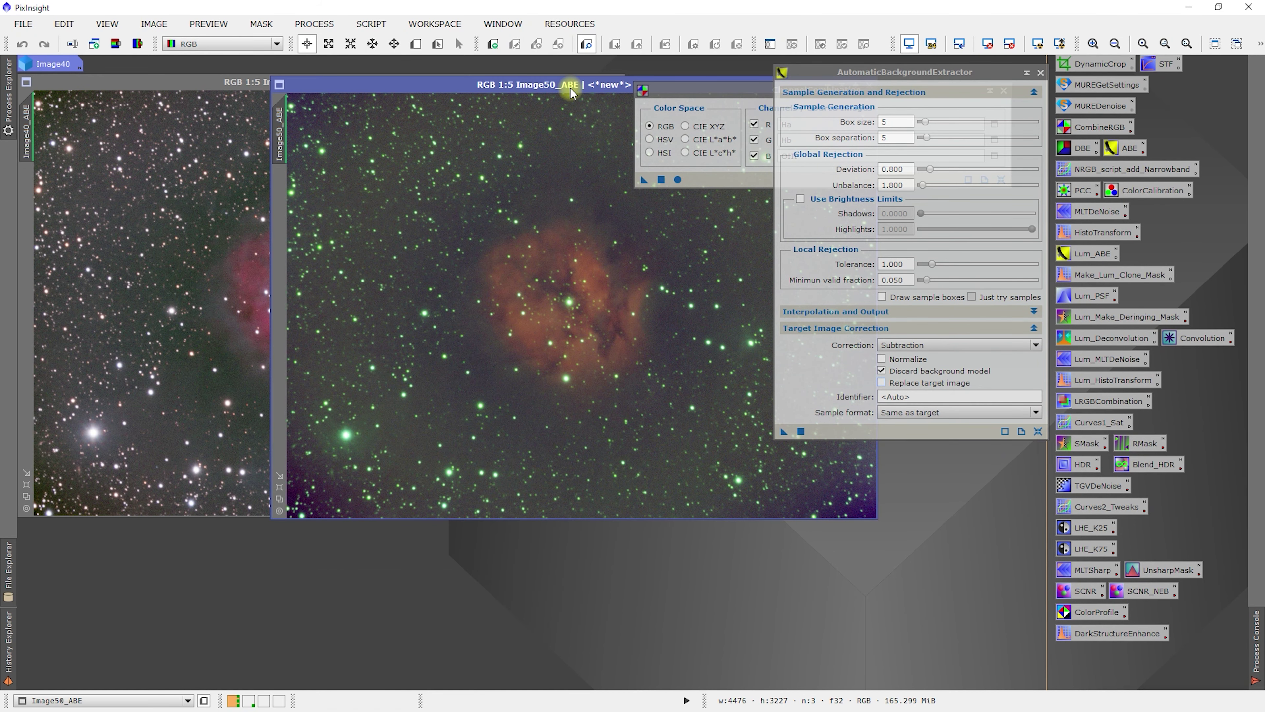
# Compare the corrected Ha-Hb-OIII image with Image40_ABE, and close the corrected Ha-Hb-OIII image.
pyautogui.moveTo(571, 90); pyautogui.dragTo(720, 243)
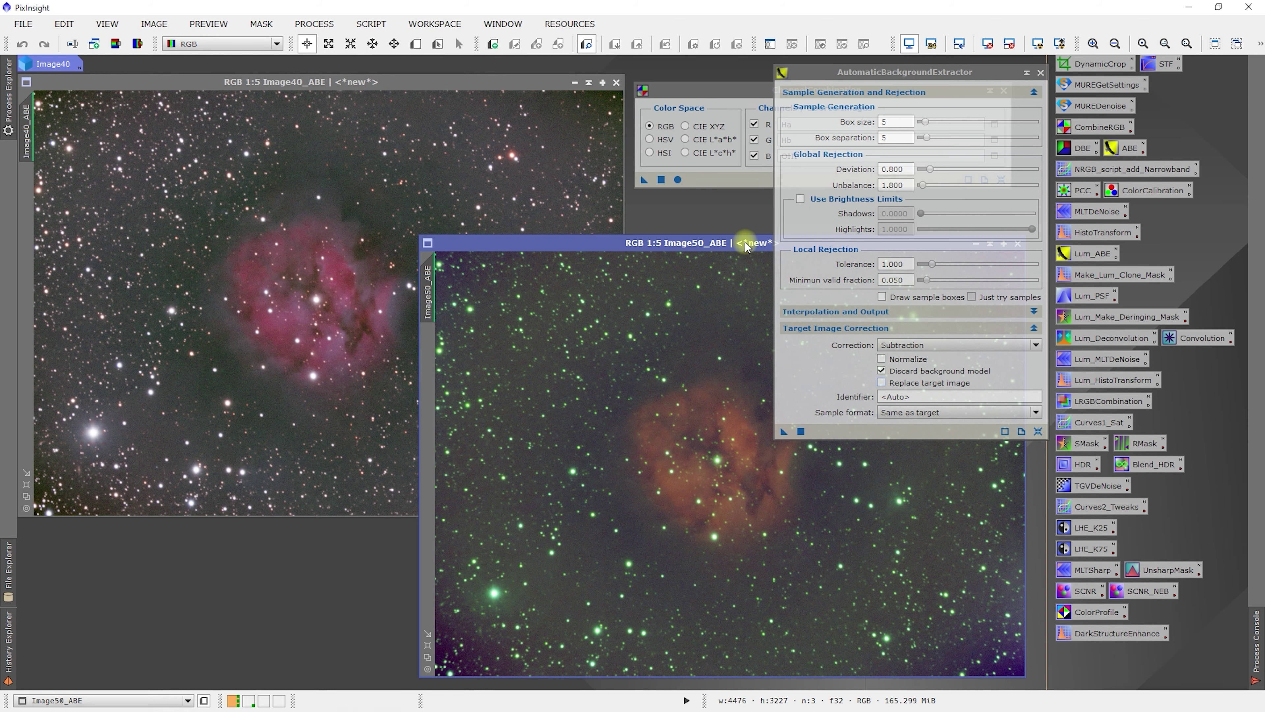
pyautogui.moveTo(745, 244); pyautogui.dragTo(412, 226)
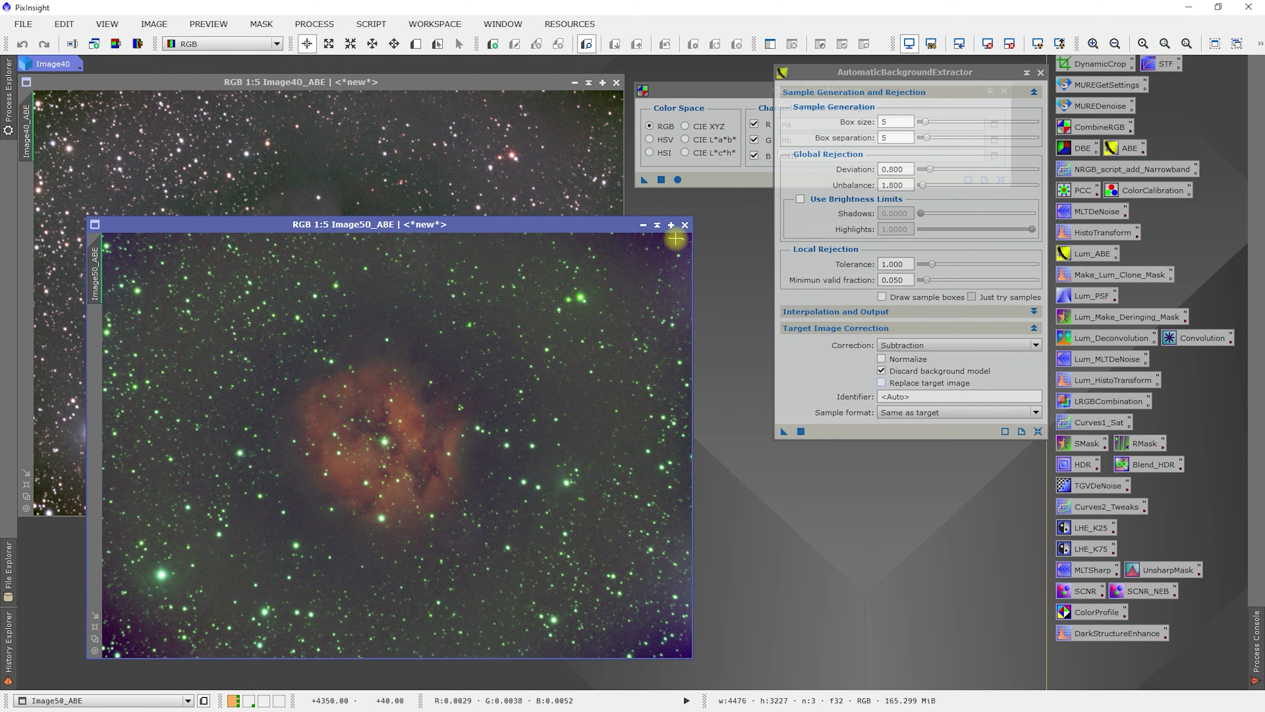
pyautogui.click(685, 225)
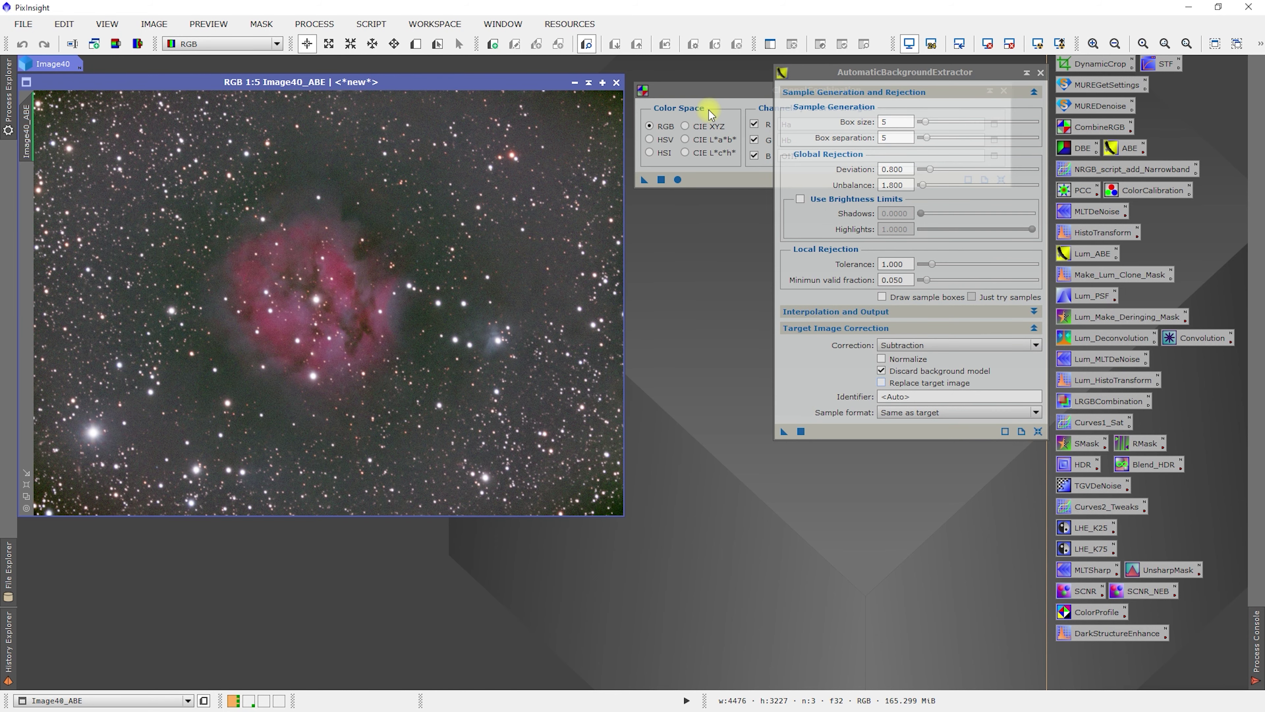
# Set the Green image as the source for the red channel and the Blue image for the green channel in ChannelCombination.
pyautogui.click(718, 99)
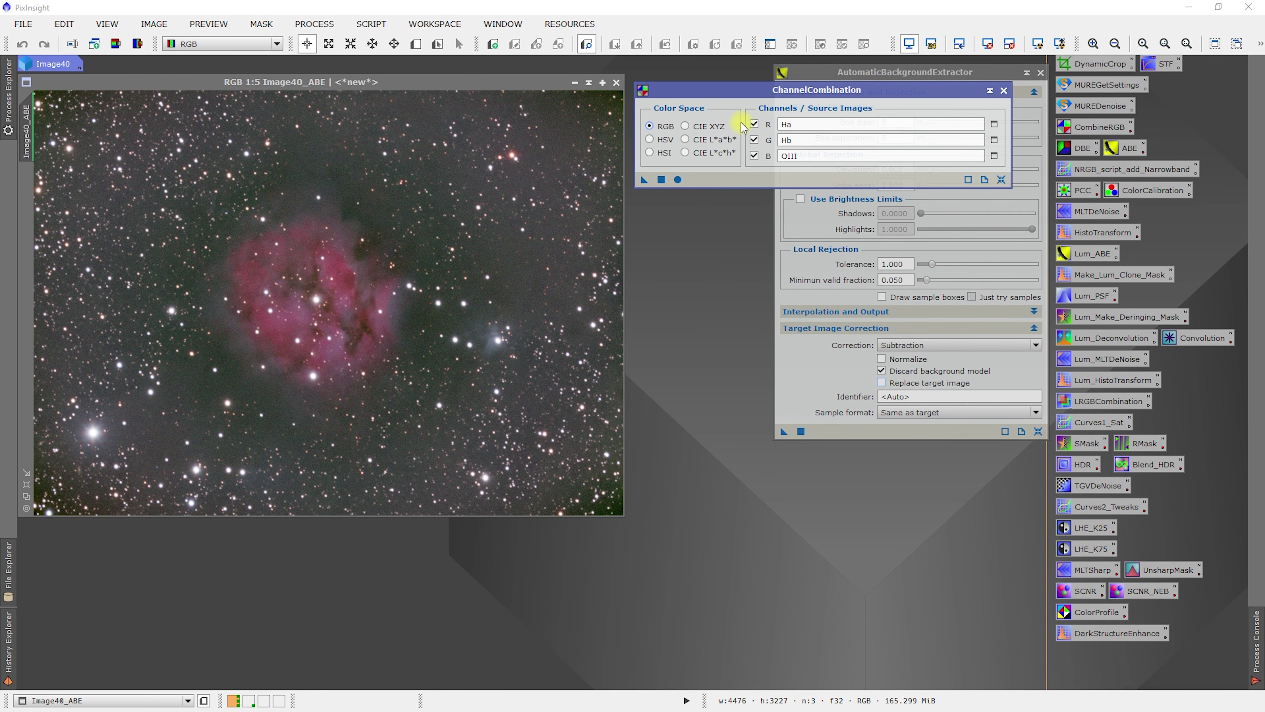
pyautogui.click(994, 124)
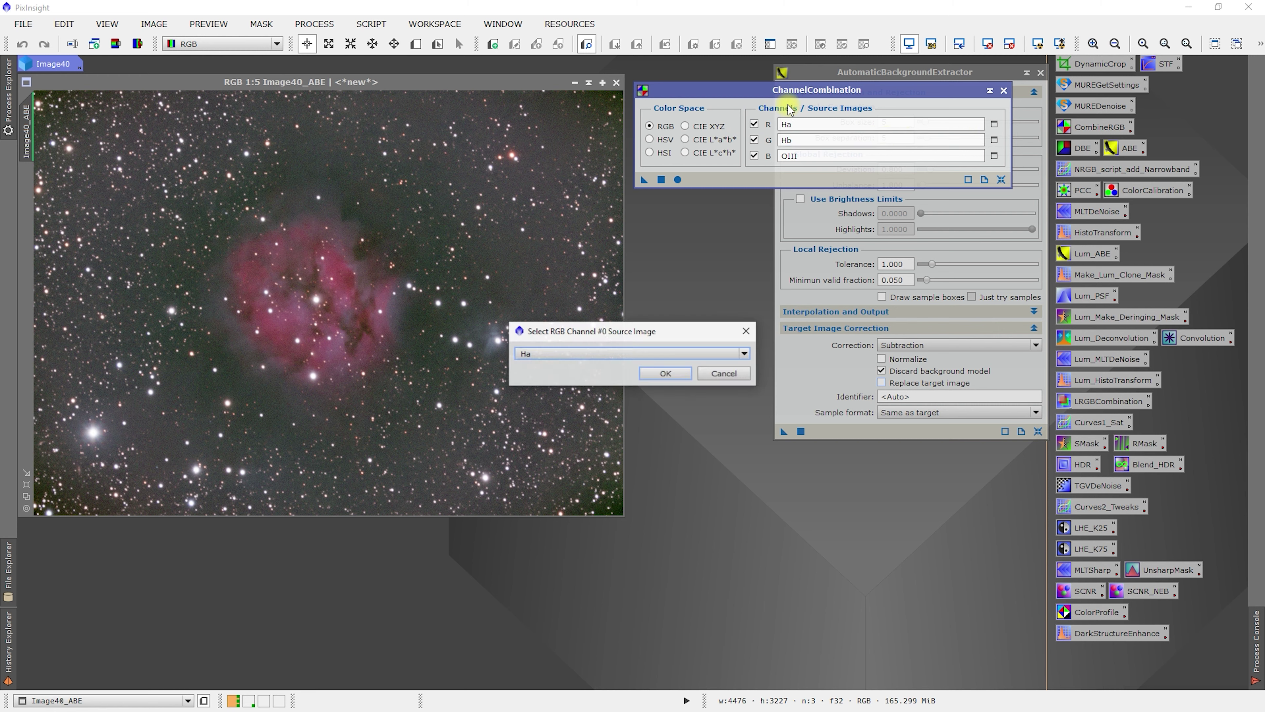
pyautogui.click(571, 353)
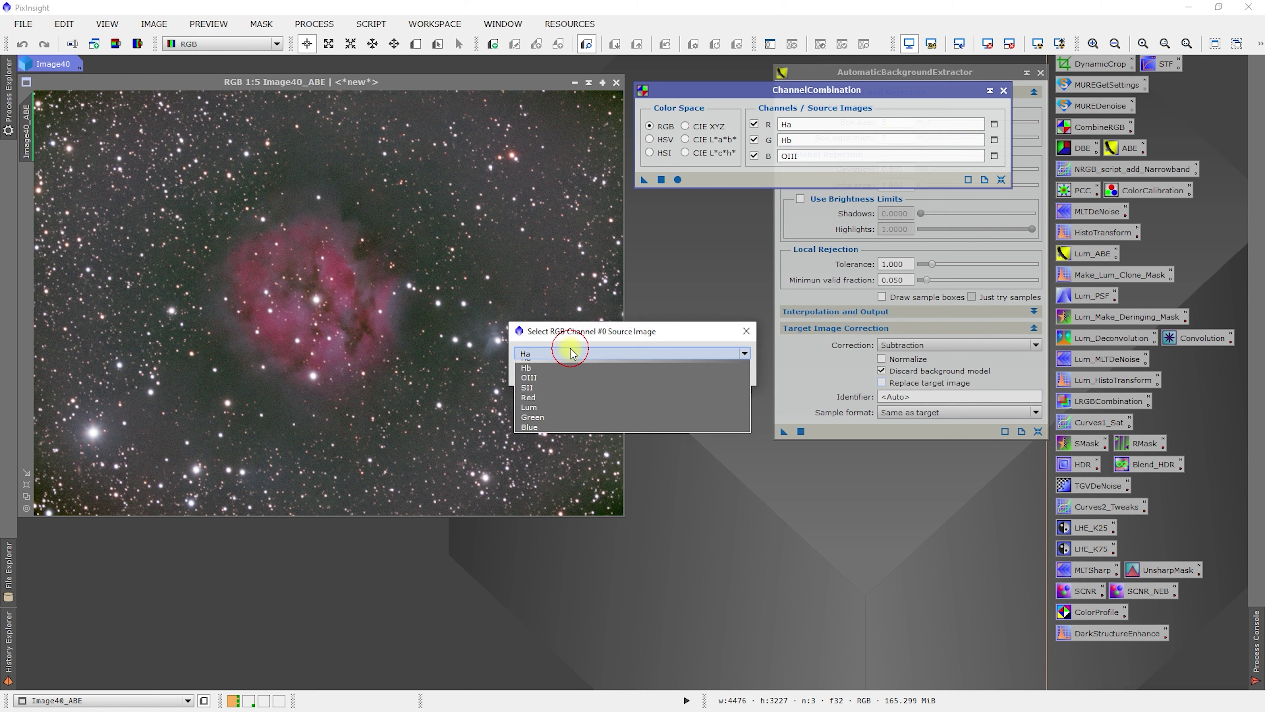
pyautogui.click(537, 418)
pyautogui.click(666, 374)
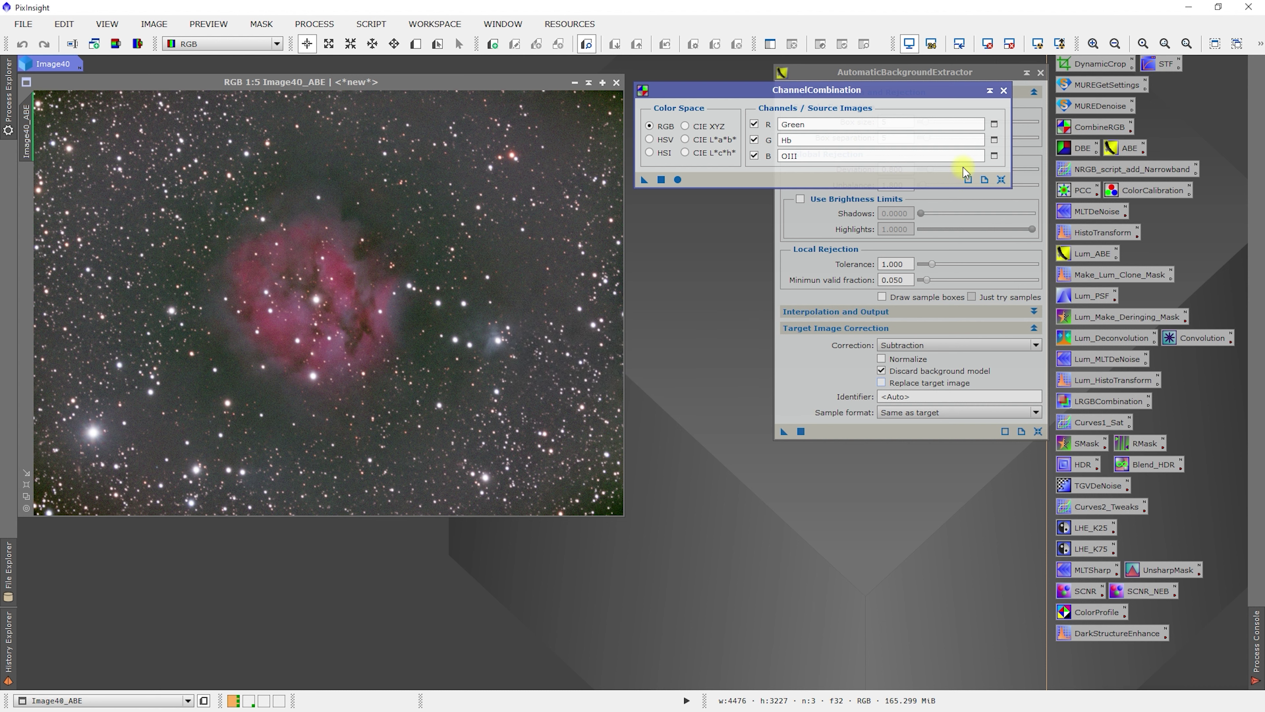
pyautogui.click(993, 140)
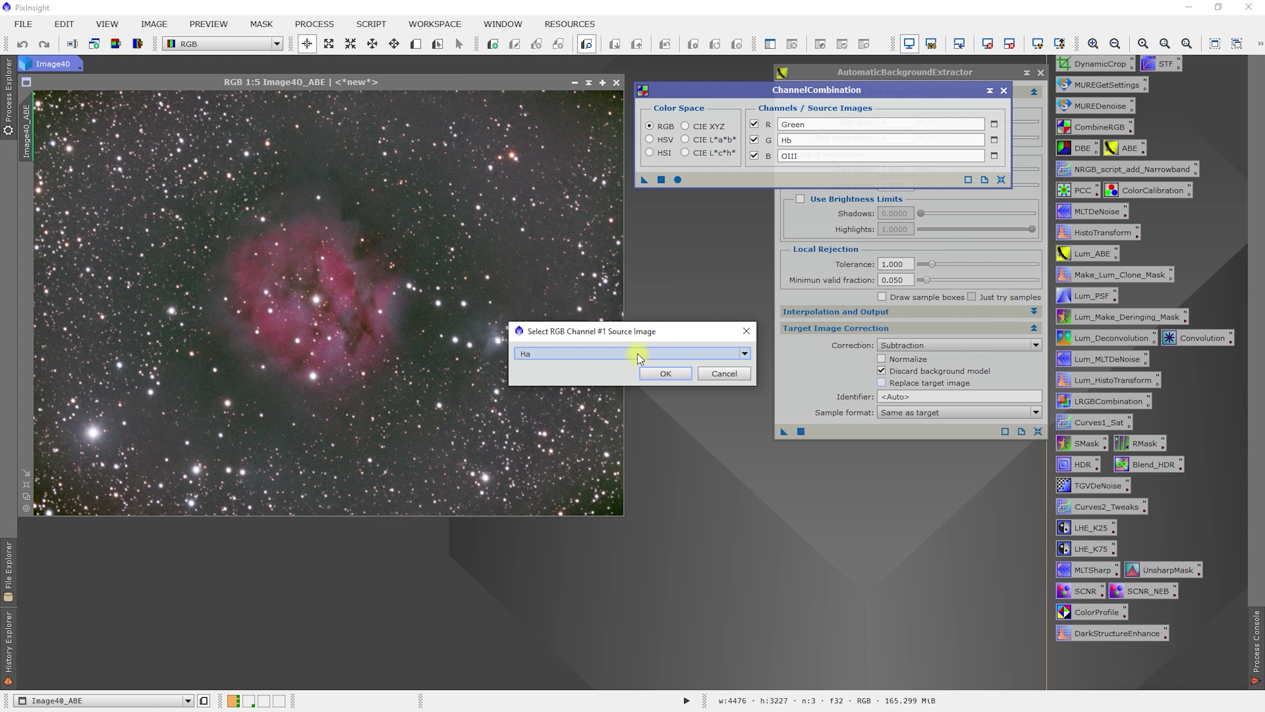
pyautogui.click(638, 354)
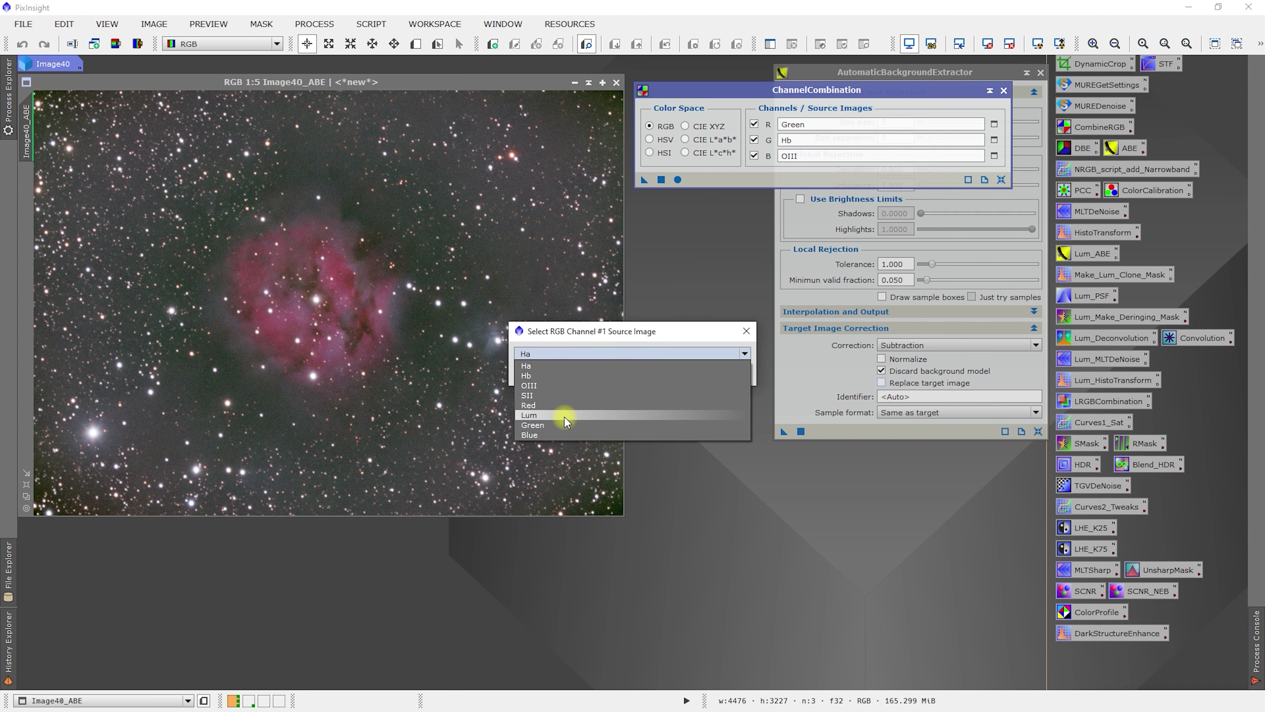
pyautogui.click(558, 434)
pyautogui.click(667, 374)
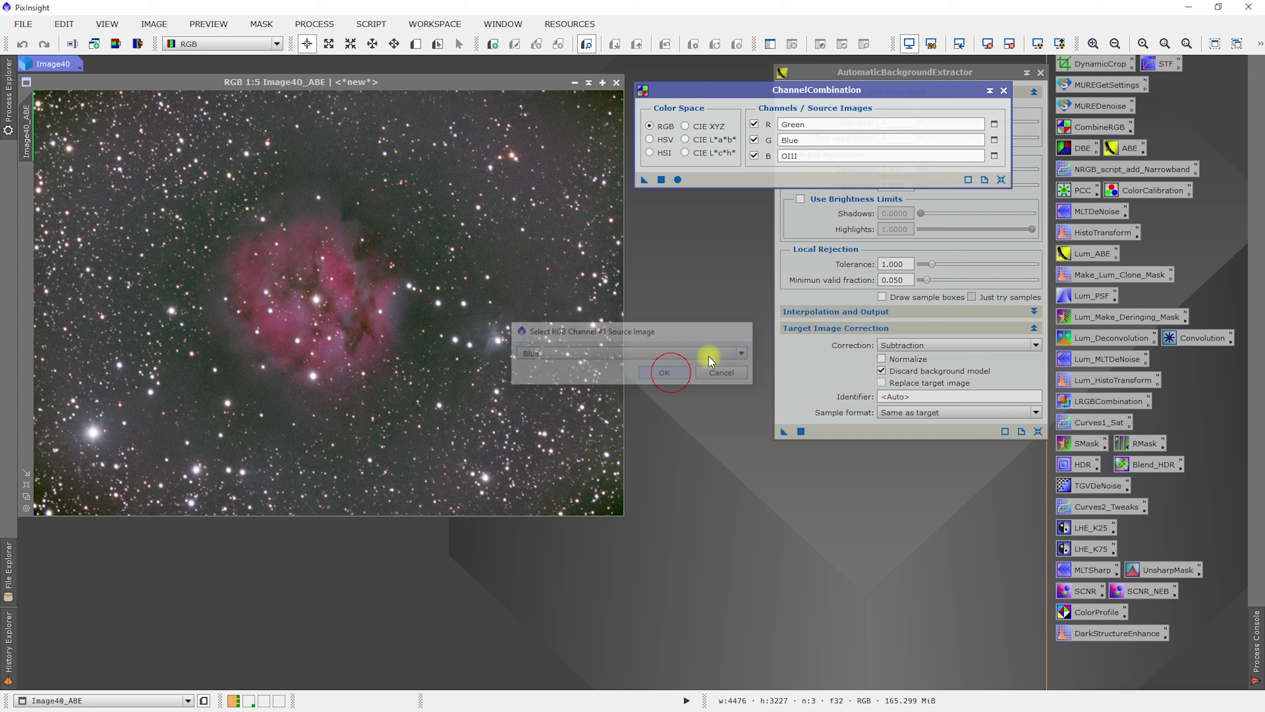
# Assign the Red image to the blue channel and combine the Green-Blue-Red sources into a new auto-stretched image.
pyautogui.click(996, 156)
pyautogui.click(555, 352)
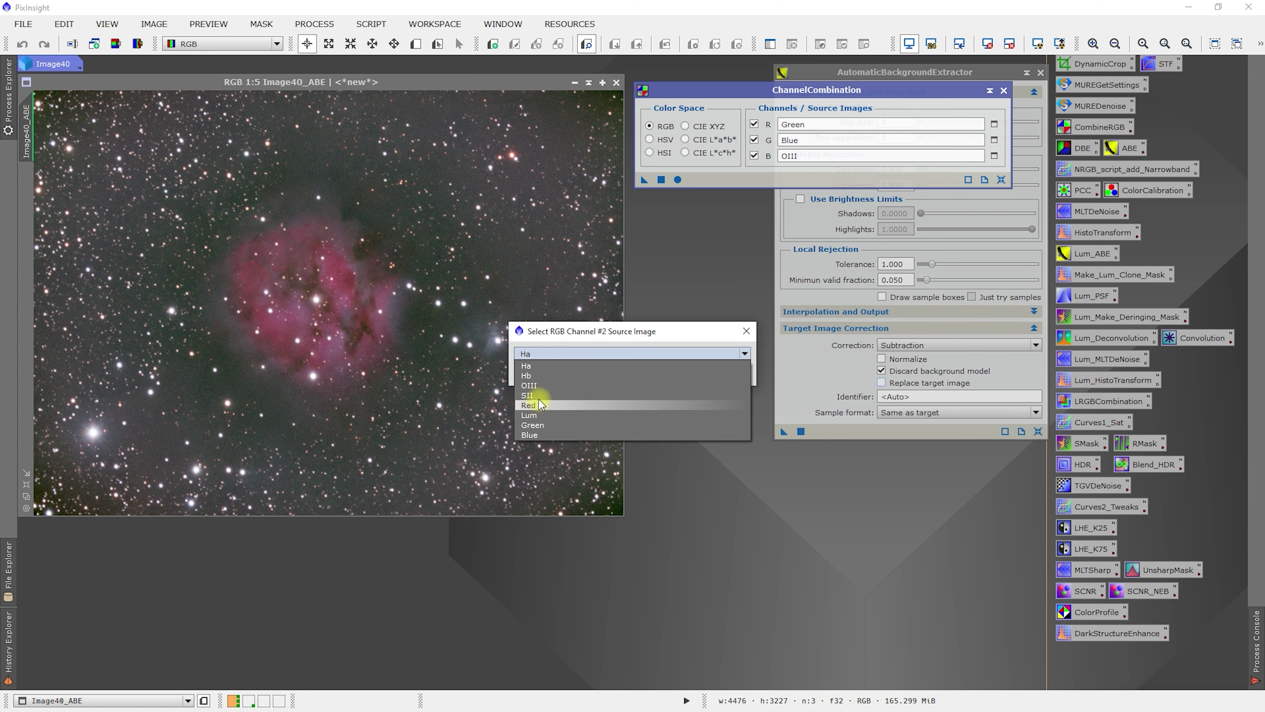
pyautogui.click(529, 405)
pyautogui.click(665, 375)
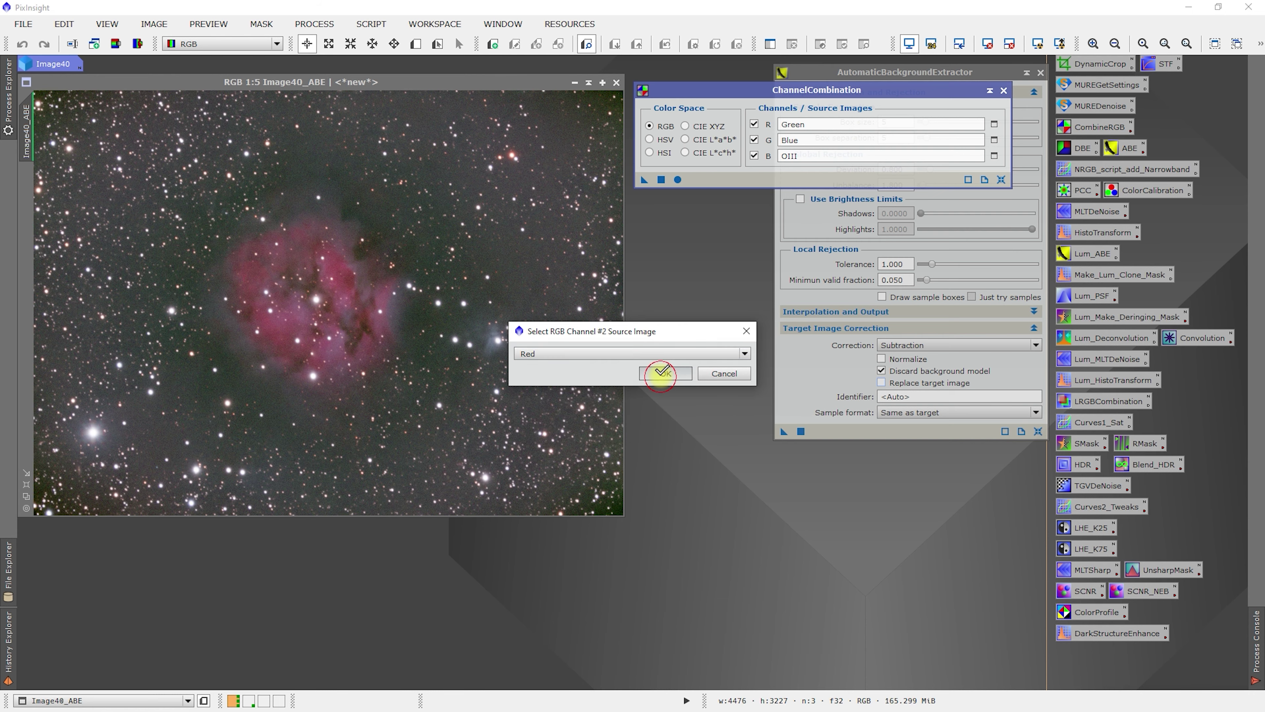
pyautogui.click(678, 179)
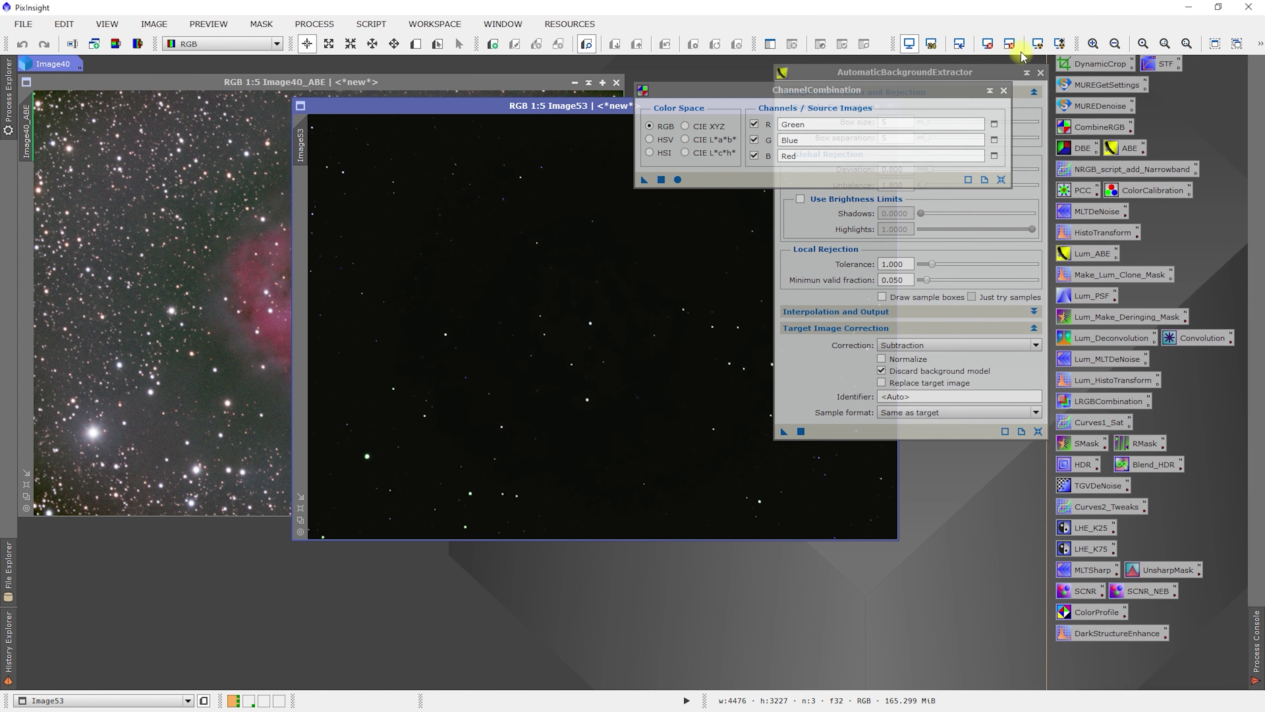
pyautogui.click(1038, 44)
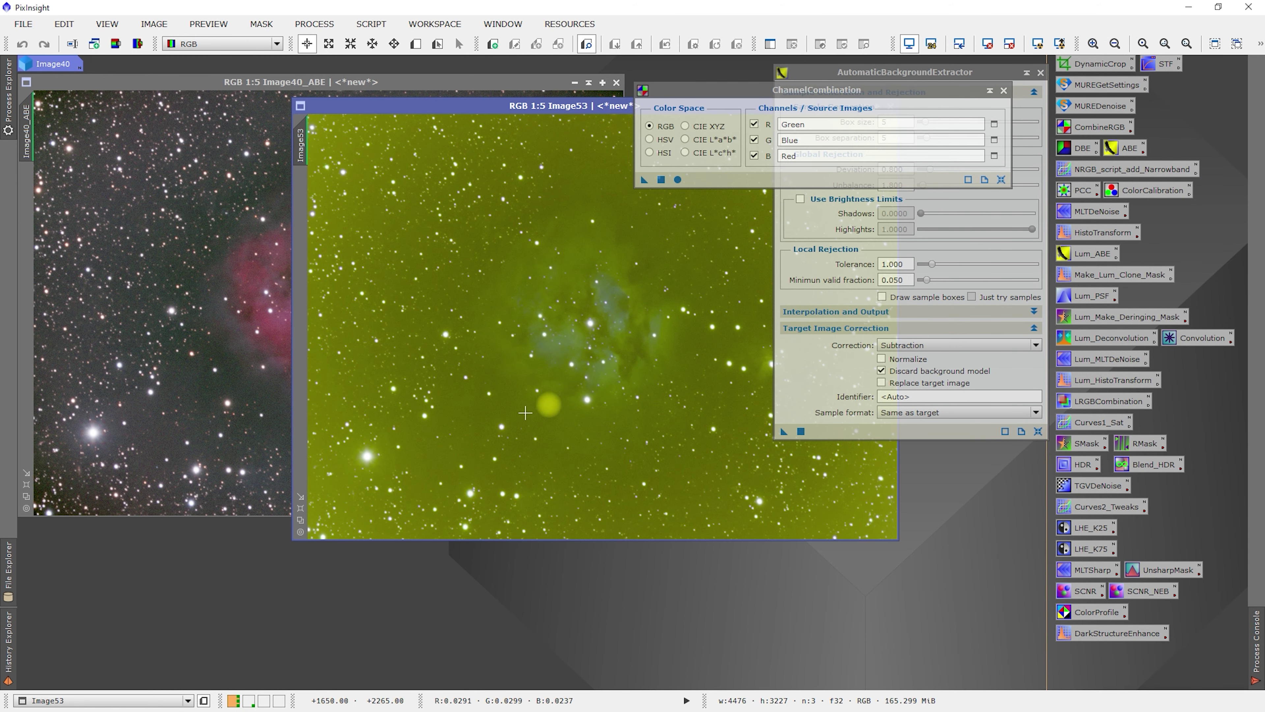
# Subtract the background gradient from the Green-Blue-Red image, auto-stretch the corrected result and close the uncorrected image.
pyautogui.moveTo(780, 434); pyautogui.dragTo(686, 442)
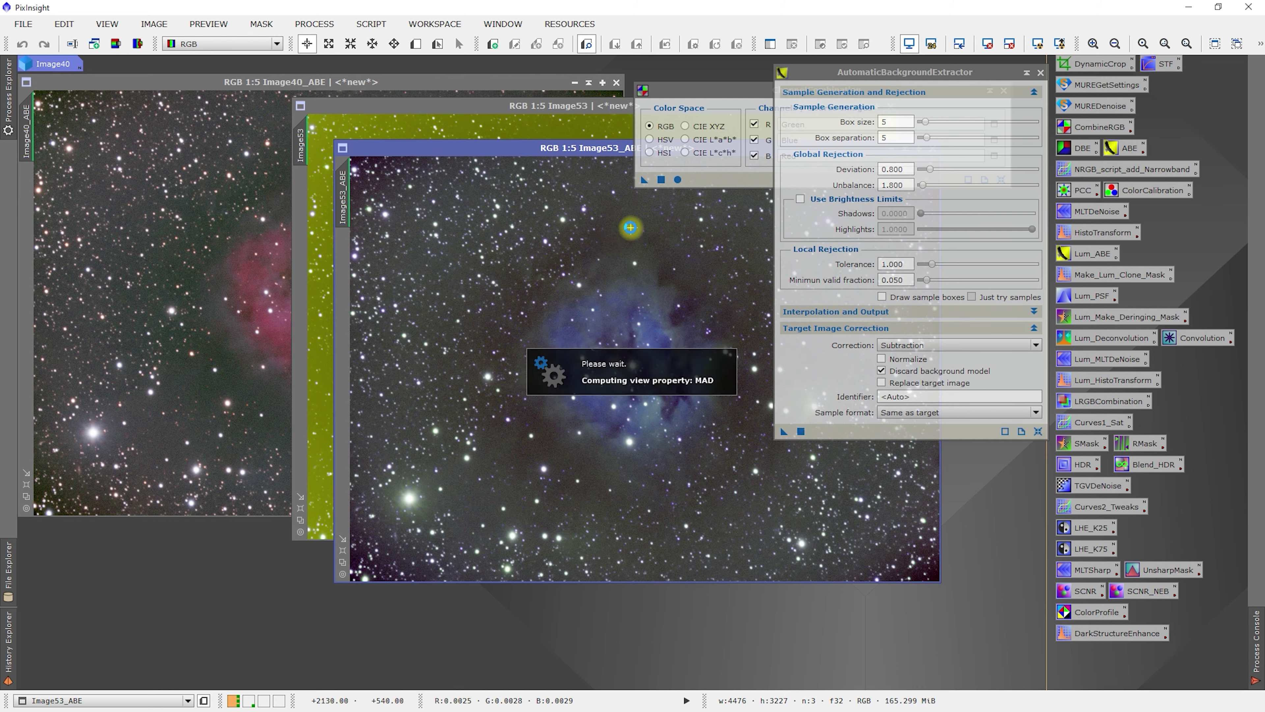
pyautogui.moveTo(573, 148); pyautogui.dragTo(422, 222)
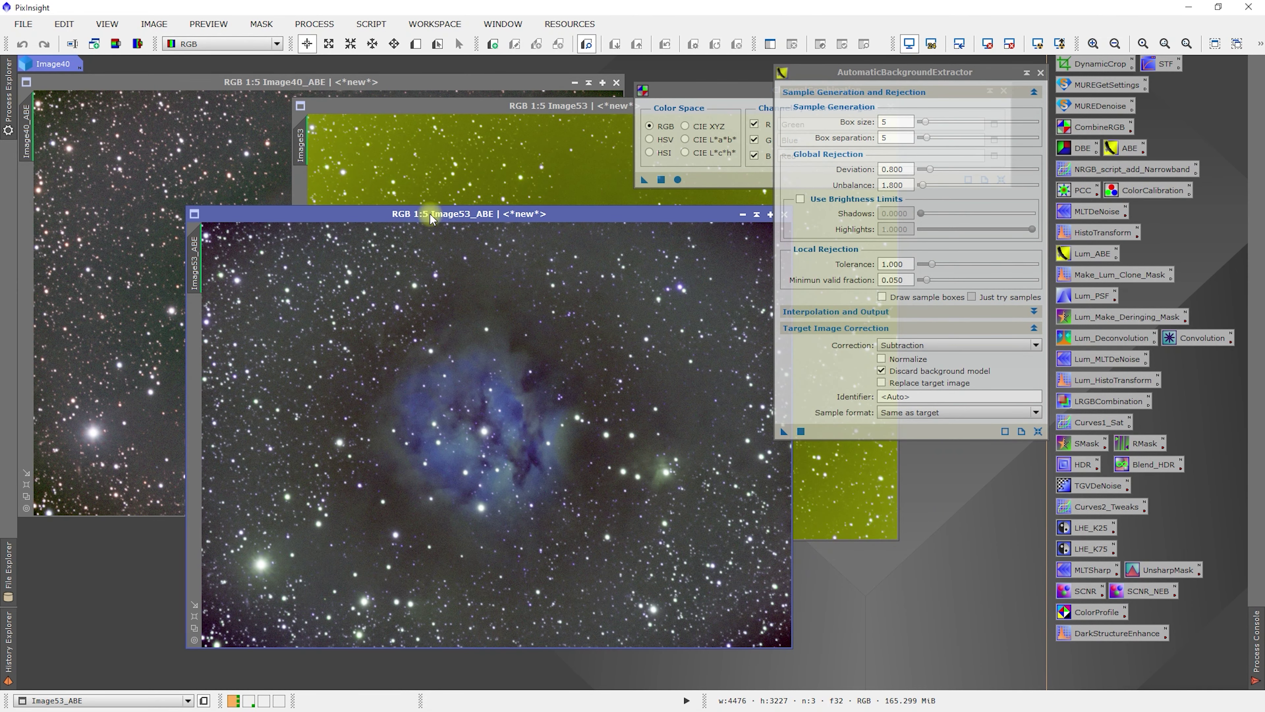
pyautogui.moveTo(591, 105); pyautogui.dragTo(398, 268)
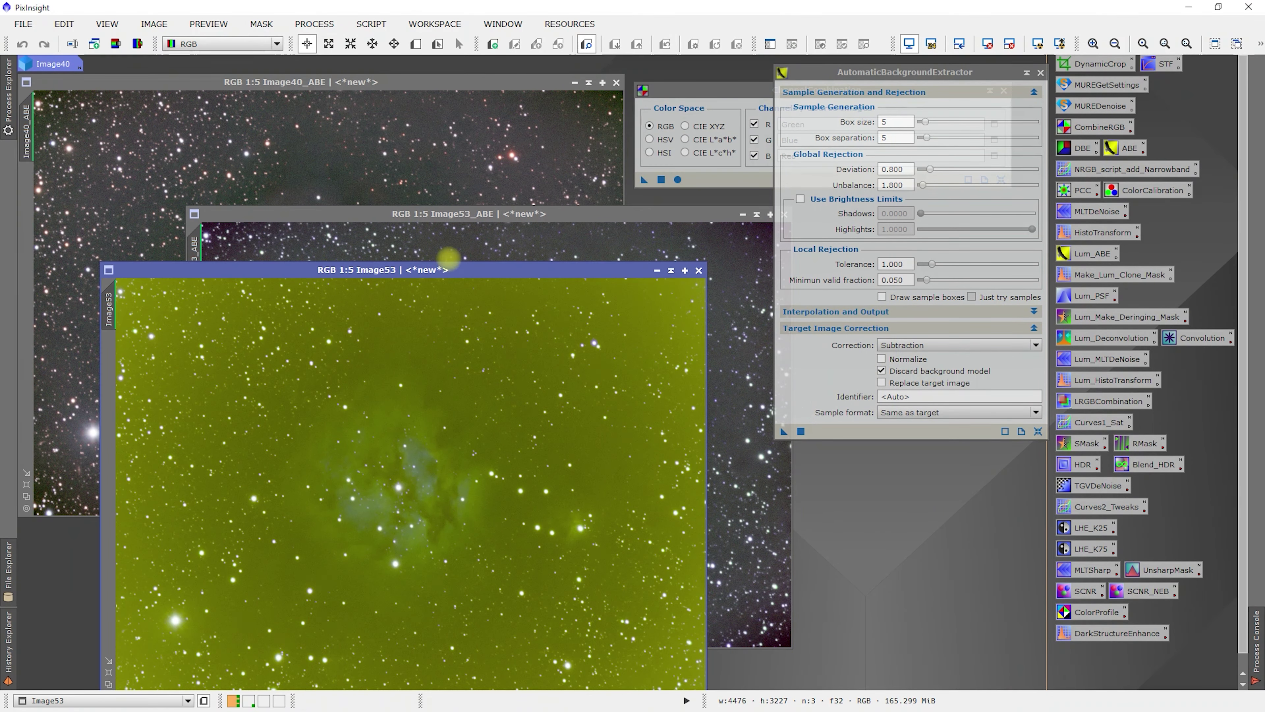
pyautogui.click(699, 269)
# Compare the corrected Green-Blue-Red image with Image40_ABE, and close AutomaticBackgroundExtractor and both corrected images.
pyautogui.click(540, 219)
pyautogui.moveTo(568, 229); pyautogui.dragTo(797, 255)
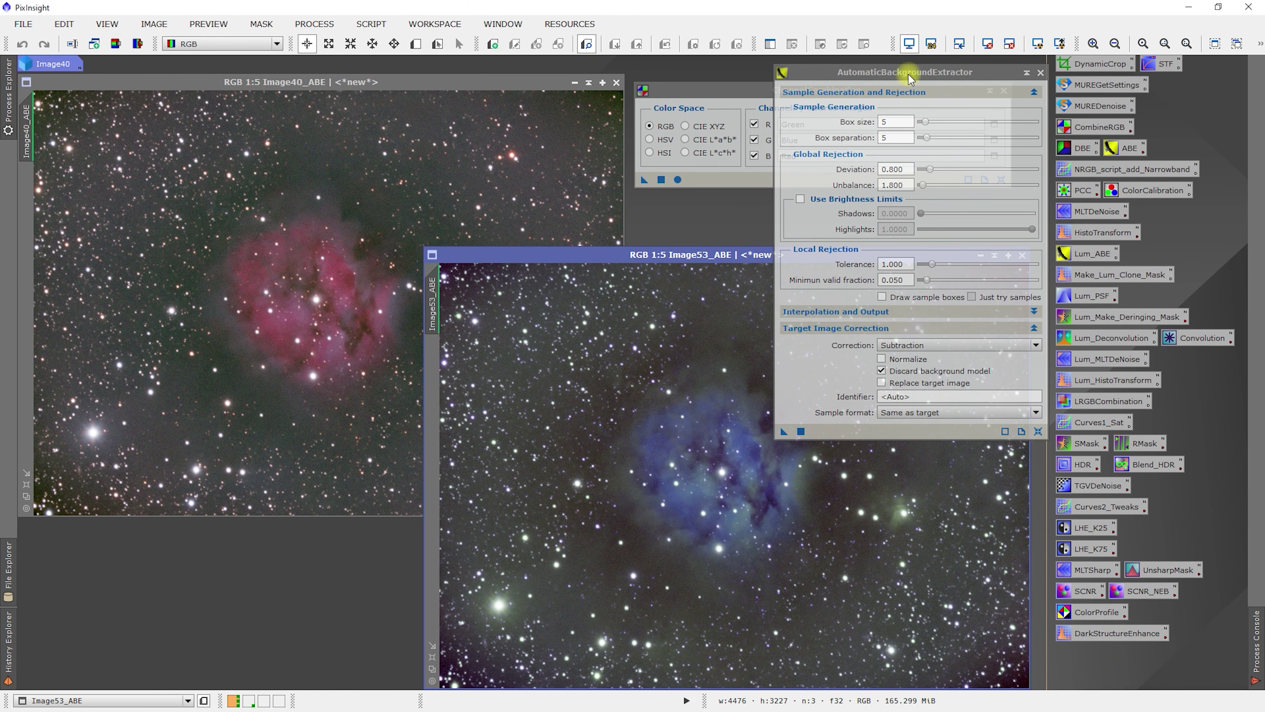
pyautogui.click(1040, 73)
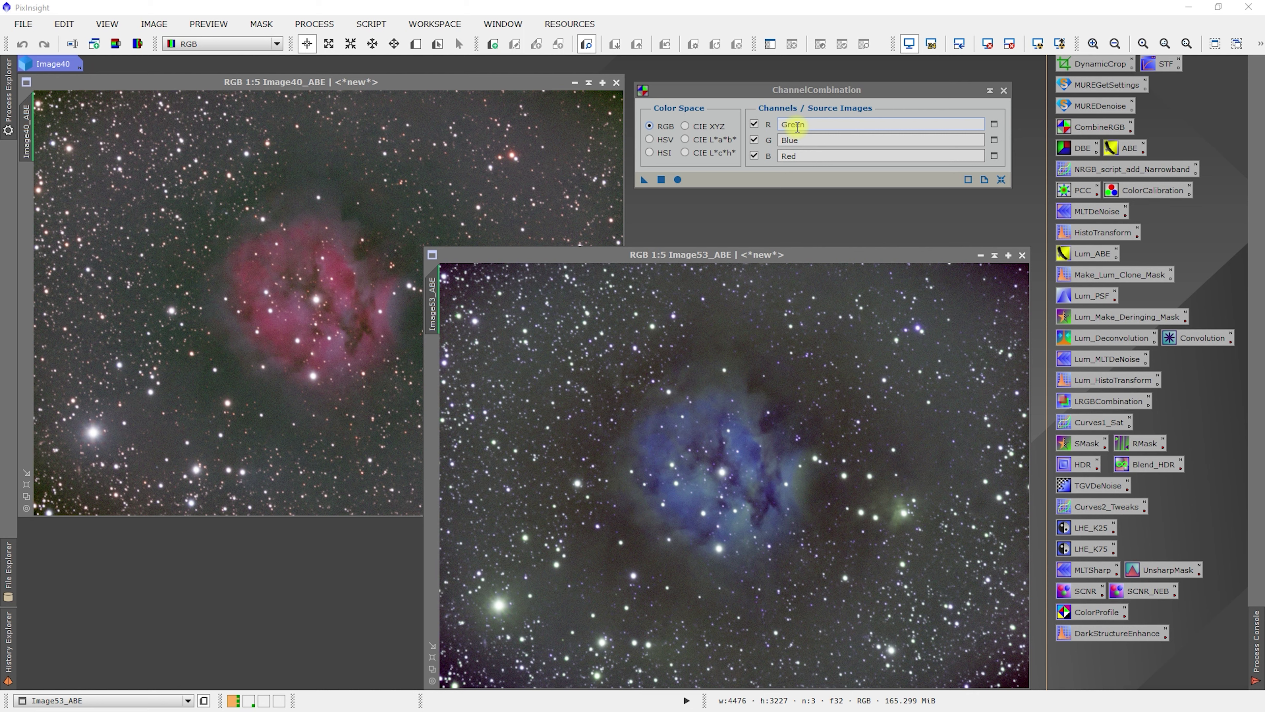
pyautogui.click(1023, 256)
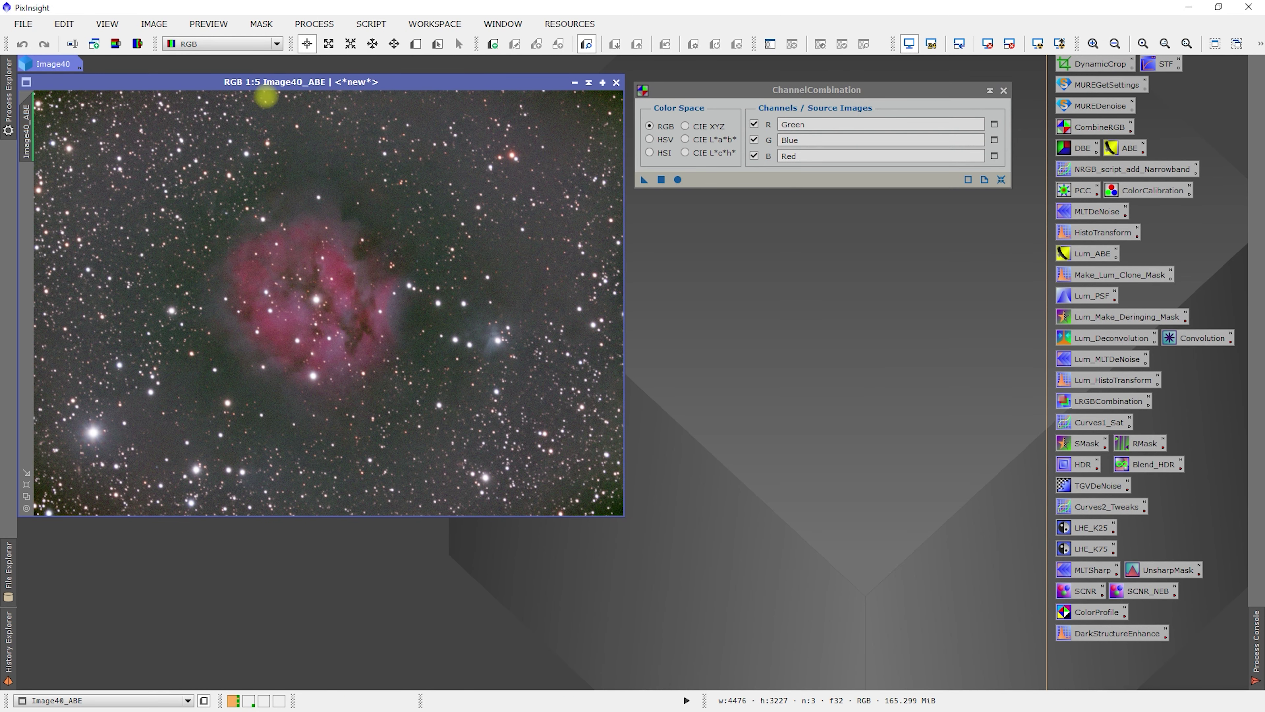
pyautogui.click(616, 82)
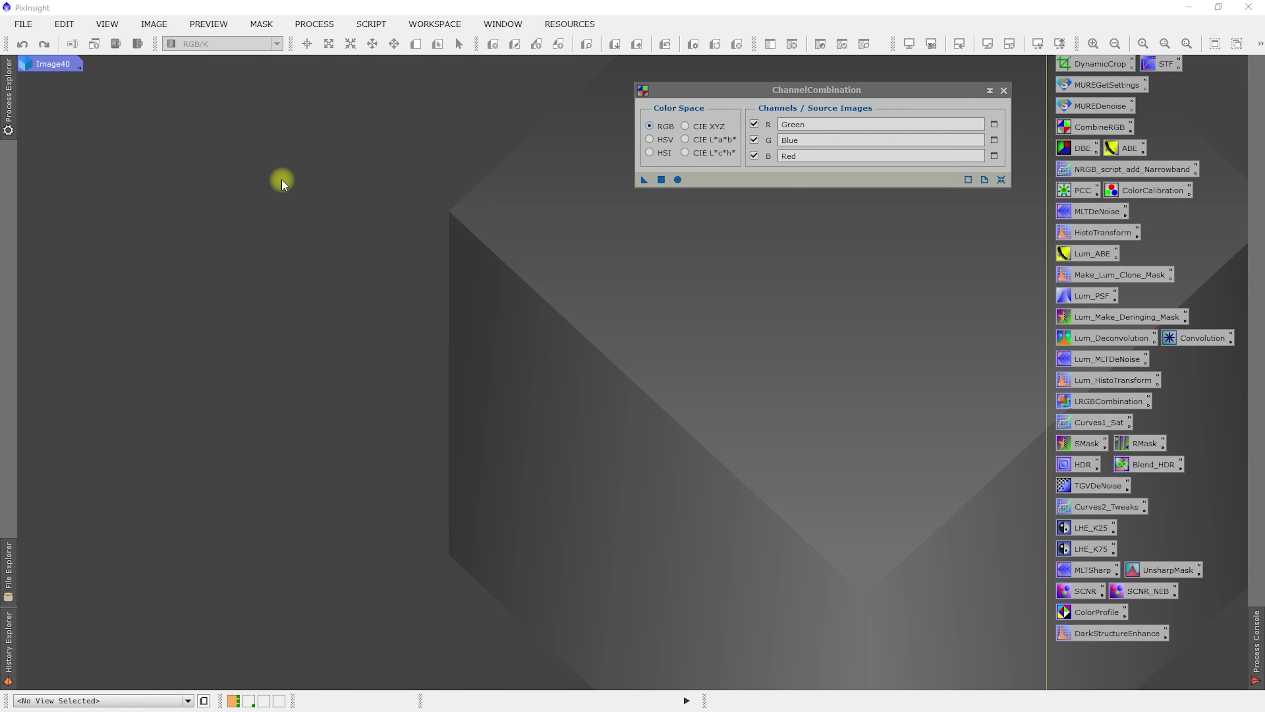
# Restore the minimized Image40 window and rename the image identifier to RGB.
pyautogui.doubleClick(52, 64)
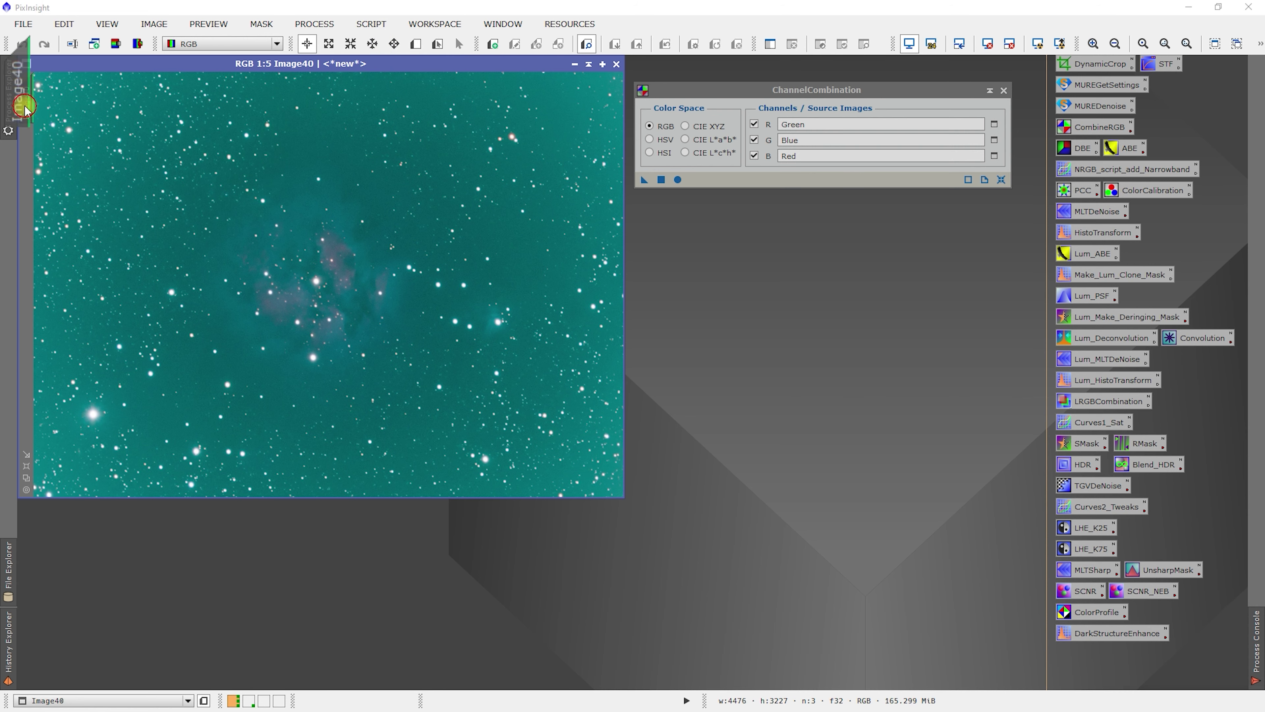
pyautogui.doubleClick(30, 105)
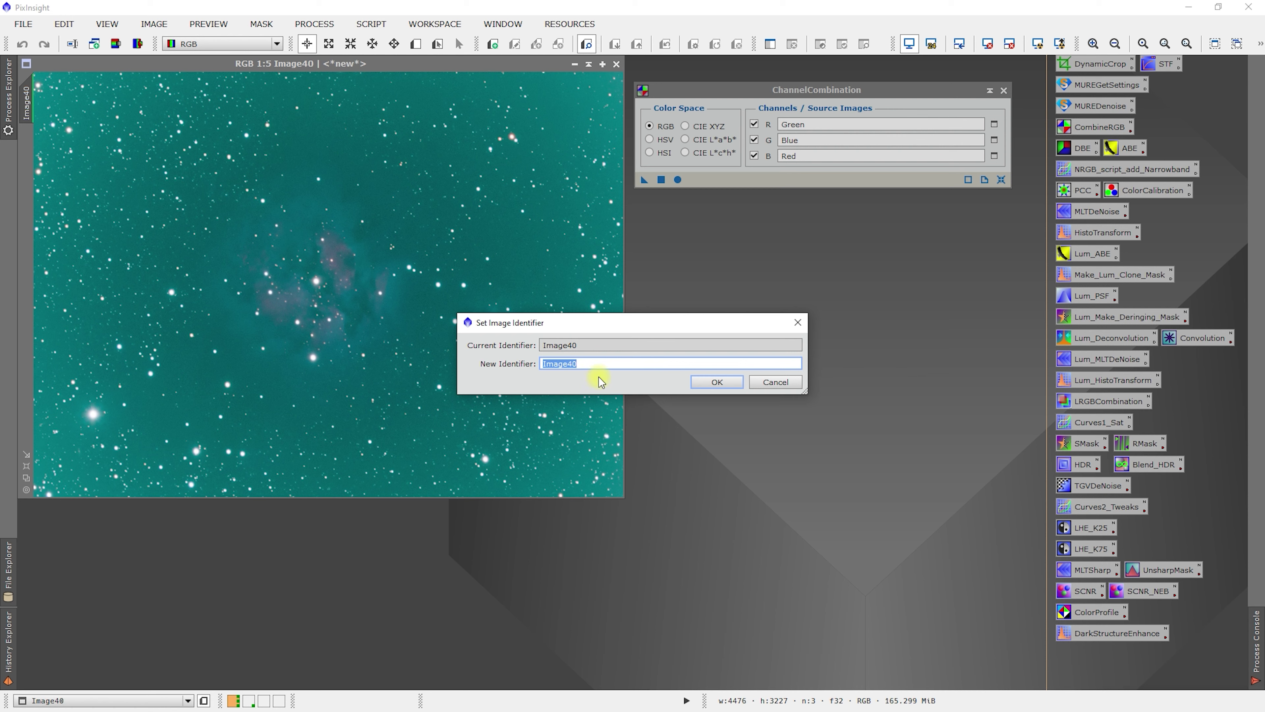
pyautogui.write('RGB')
pyautogui.click(714, 382)
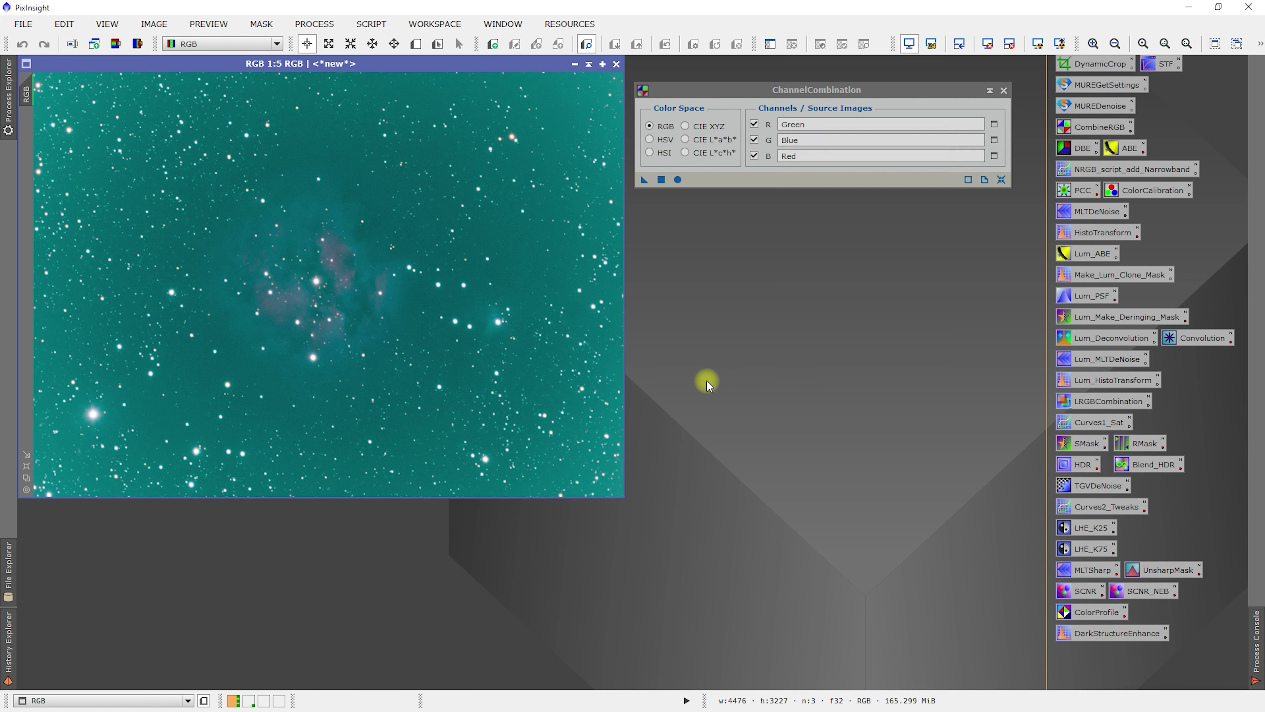